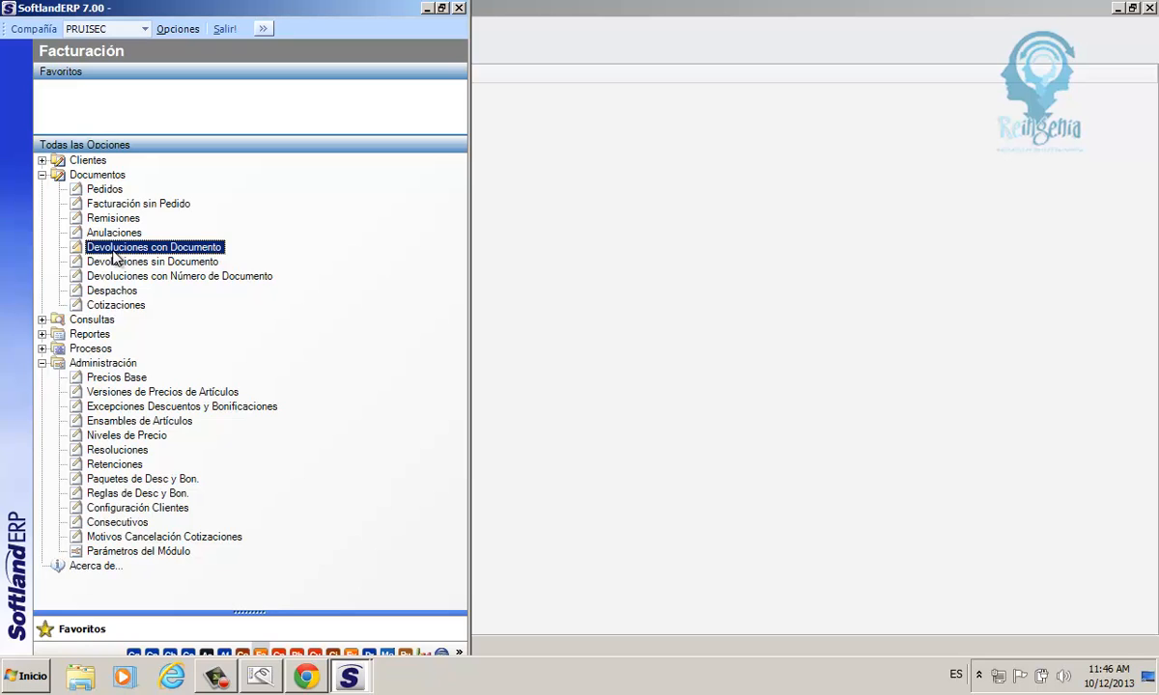
Open the Facturación module's consecutives maintenance, load the existing records, widen the code column and select FACT01.
left_click(43, 175)
left_click(100, 394)
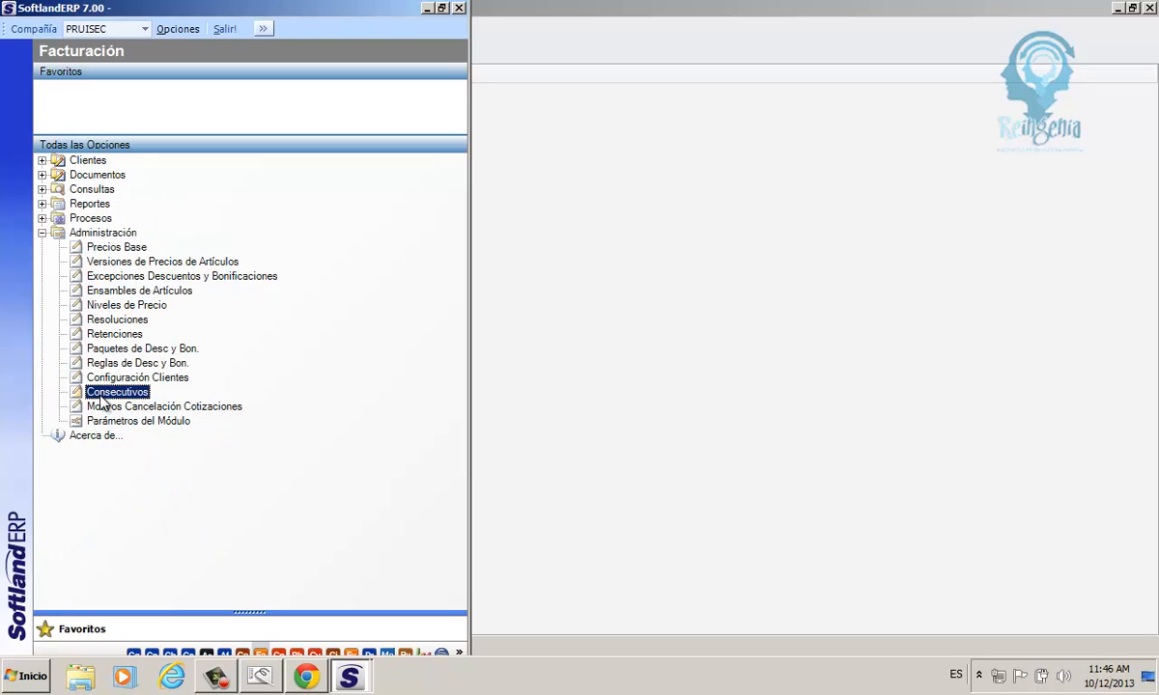
double_click(100, 394)
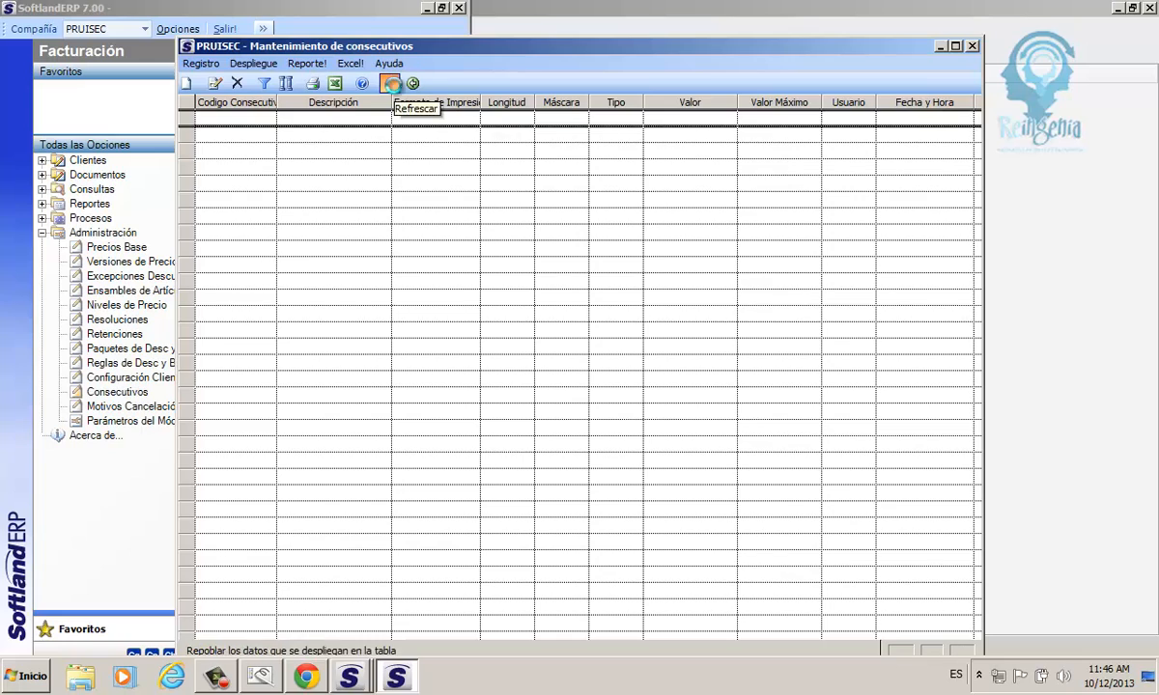
left_click(388, 84)
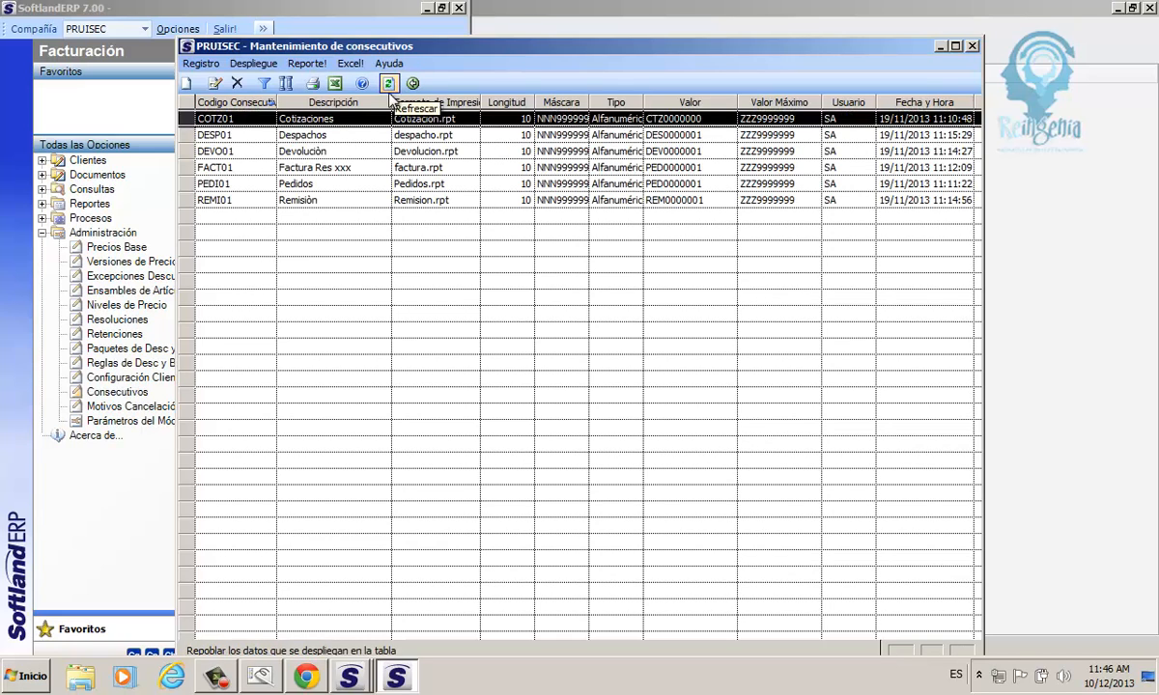
left_click_drag(276, 101, 293, 104)
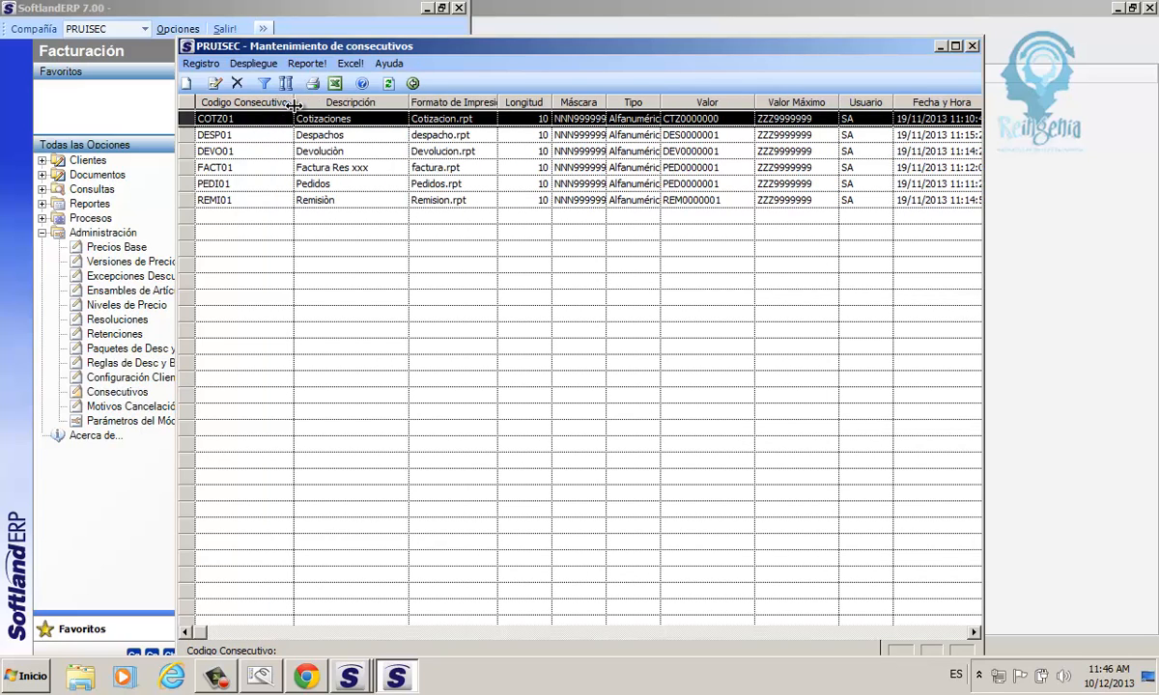
left_click(231, 170)
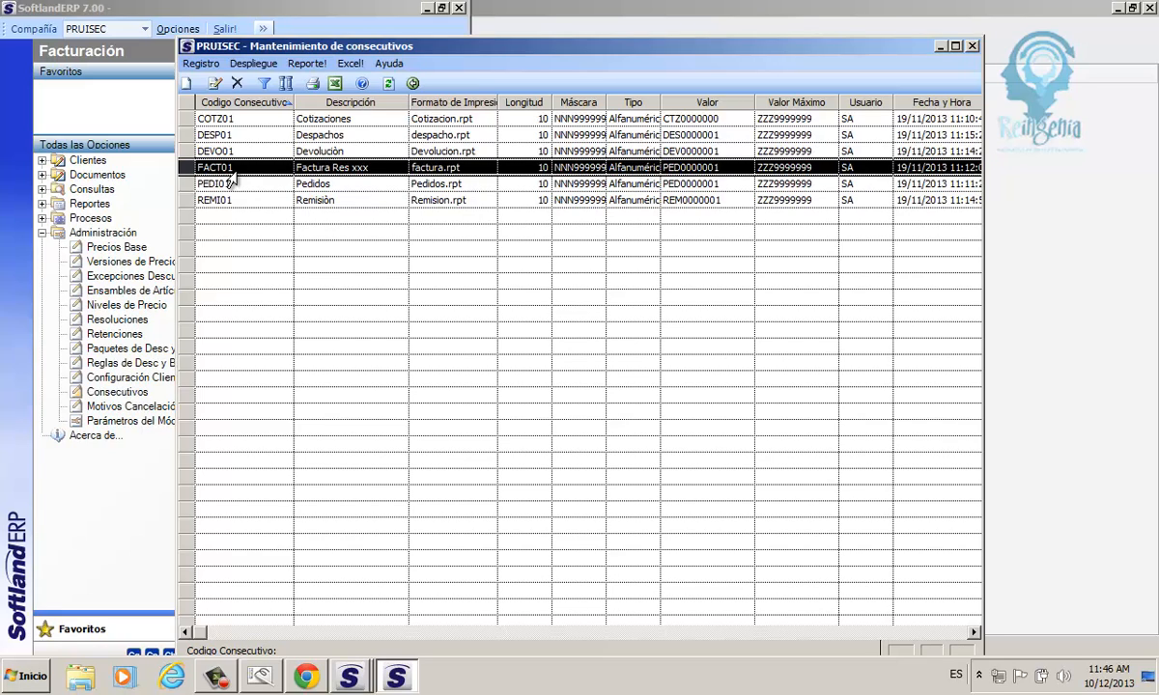
Create a new consecutive record with the code FACT-MDE.
left_click(188, 84)
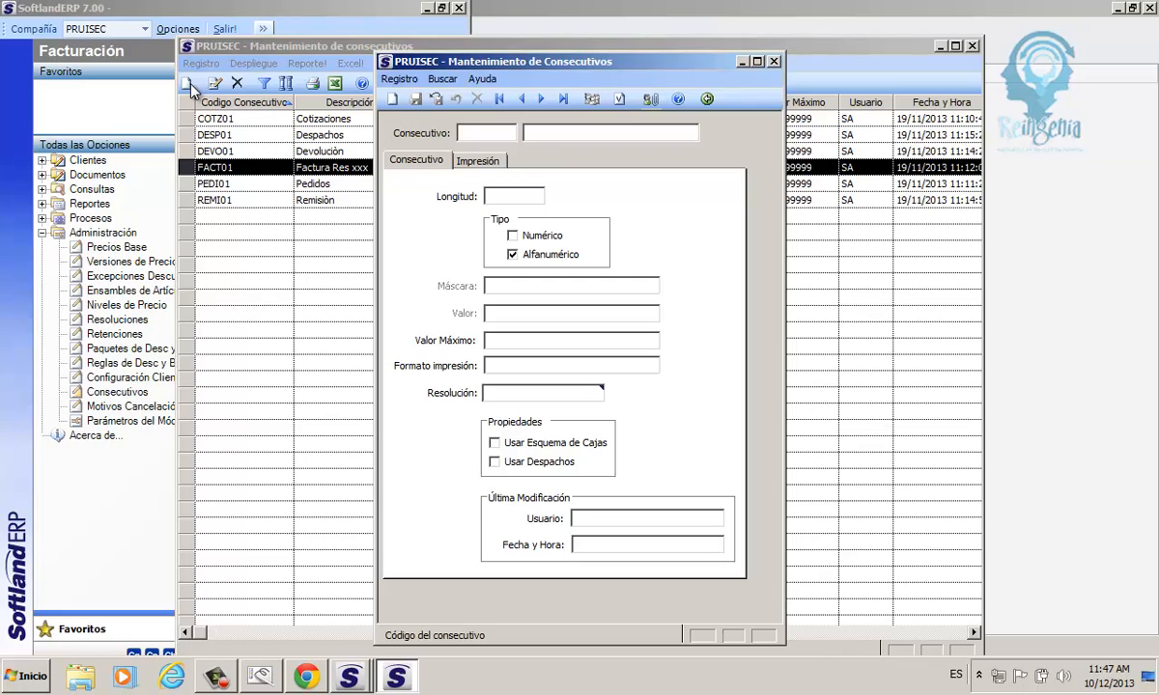
type("FACT")
type("-M")
type("-01")
key("BackSpace")
key("BackSpace")
key("BackSpace")
type("DE")
key("Tab")
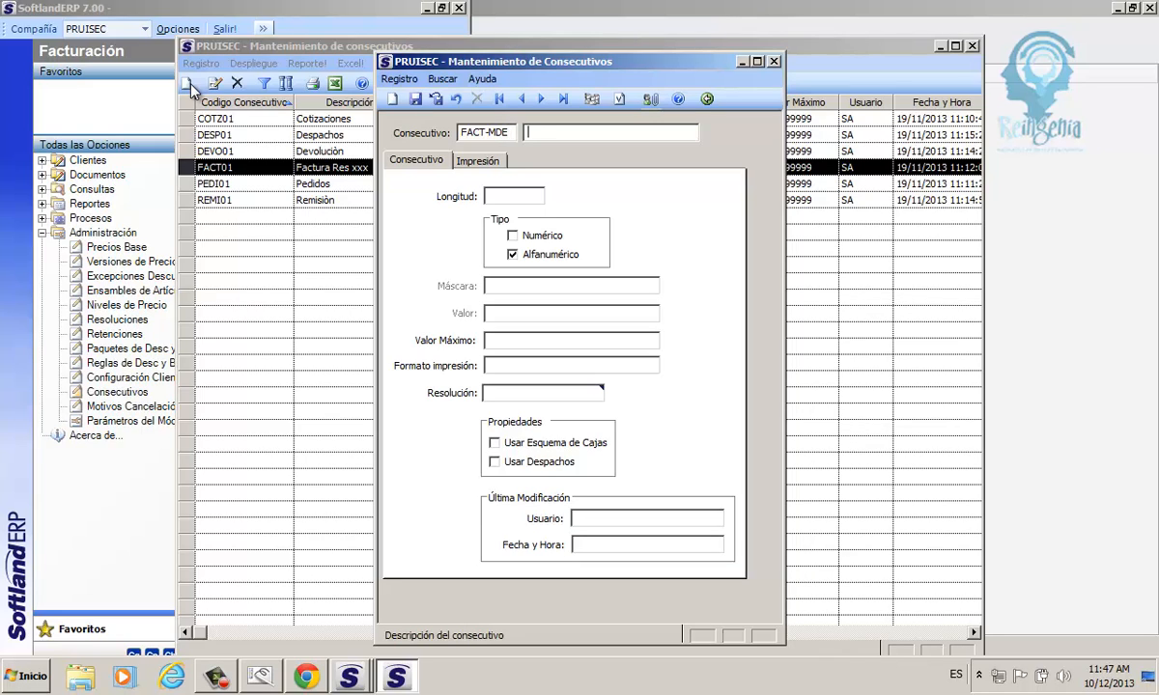
Describe the new consecutive as "Facturacion Mde Resolucion XXX".
type("Facturacion Mde Resolucion XXX")
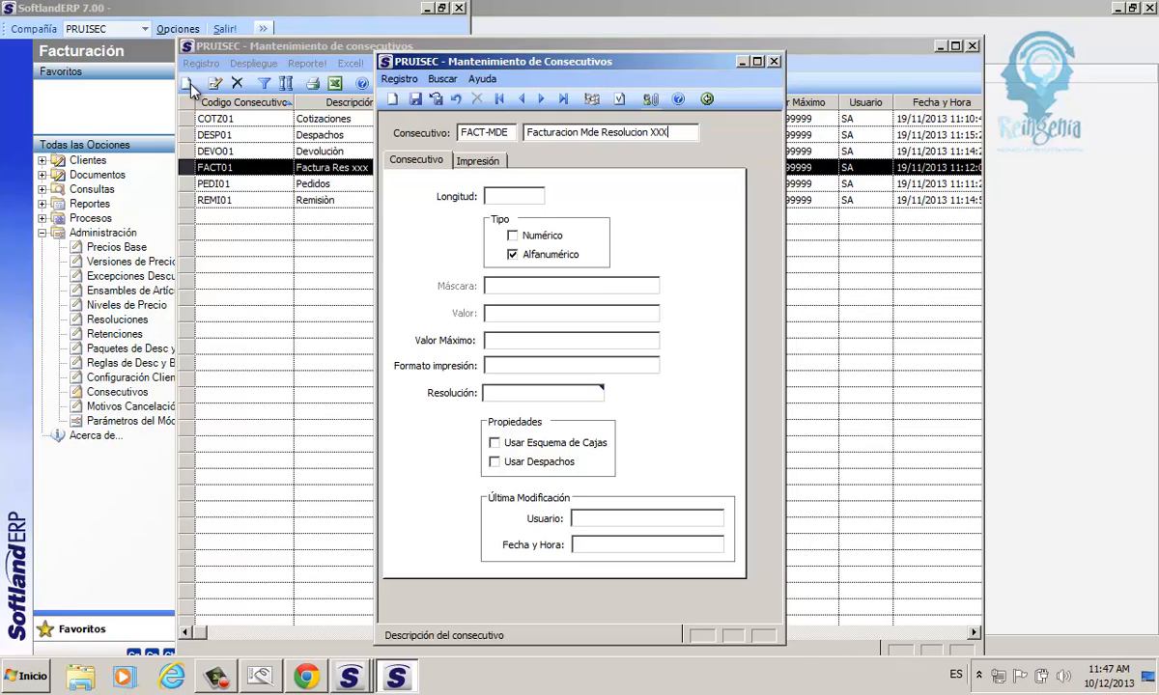
Set the consecutive's length to 6 and its type to Alfanumérico.
left_click(511, 198)
type("6")
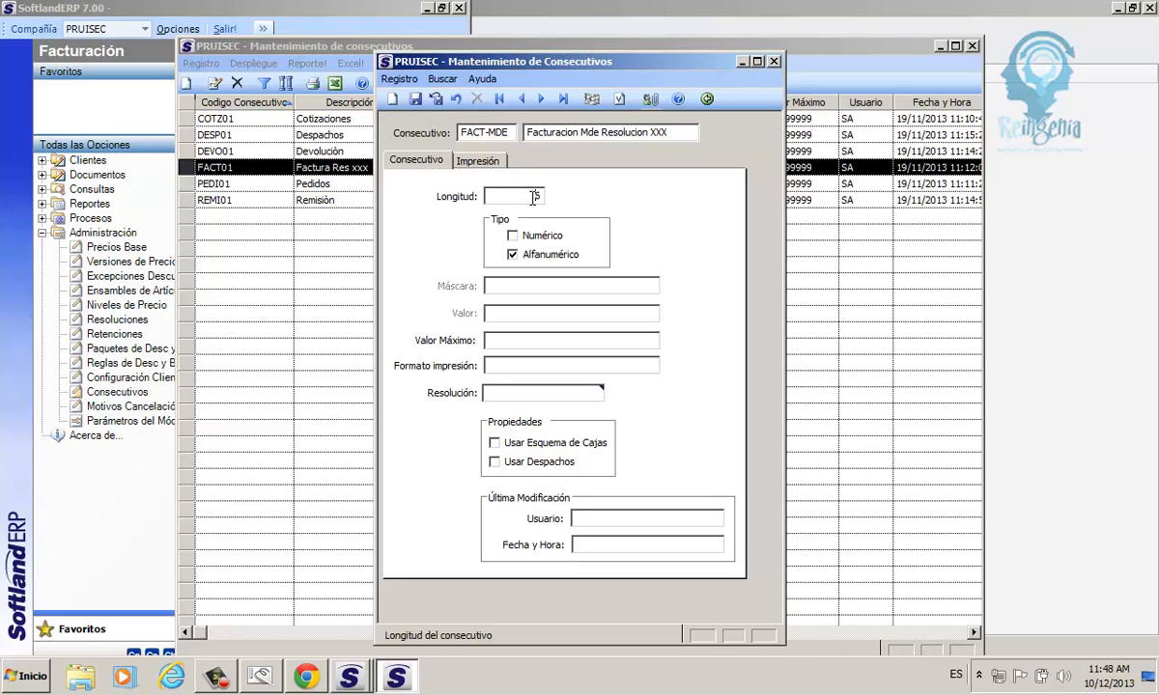
double_click(543, 196)
left_click(512, 235)
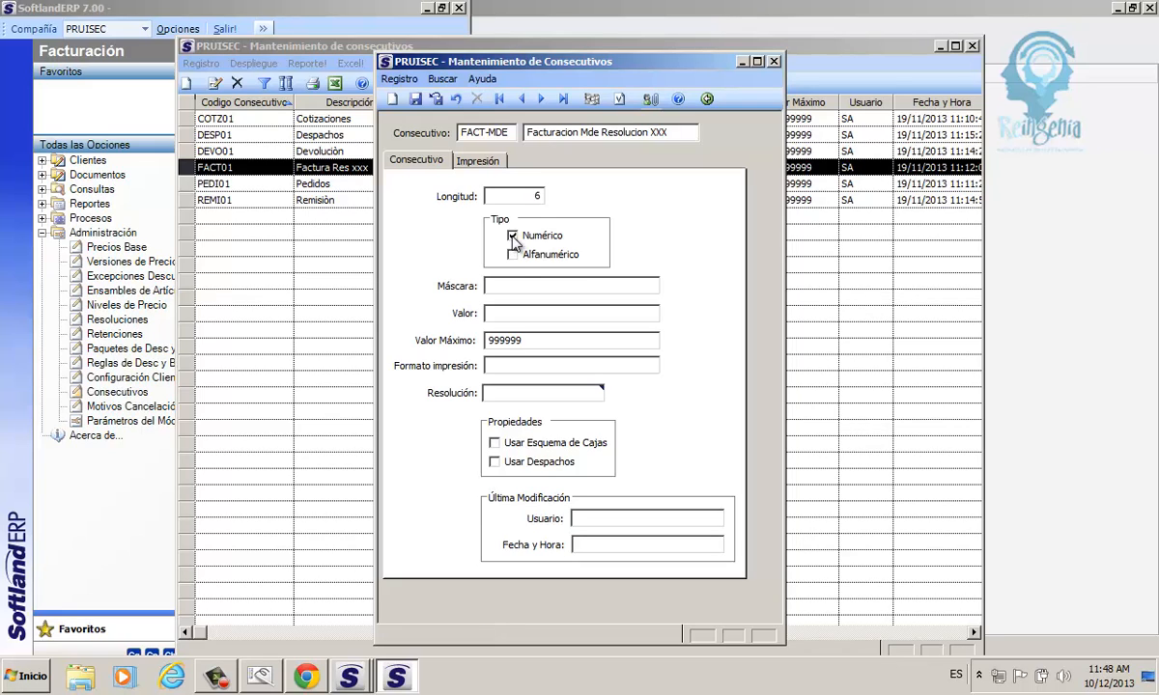
left_click(513, 255)
Set the consecutive's mask to N99999.
left_click(515, 281)
type("M")
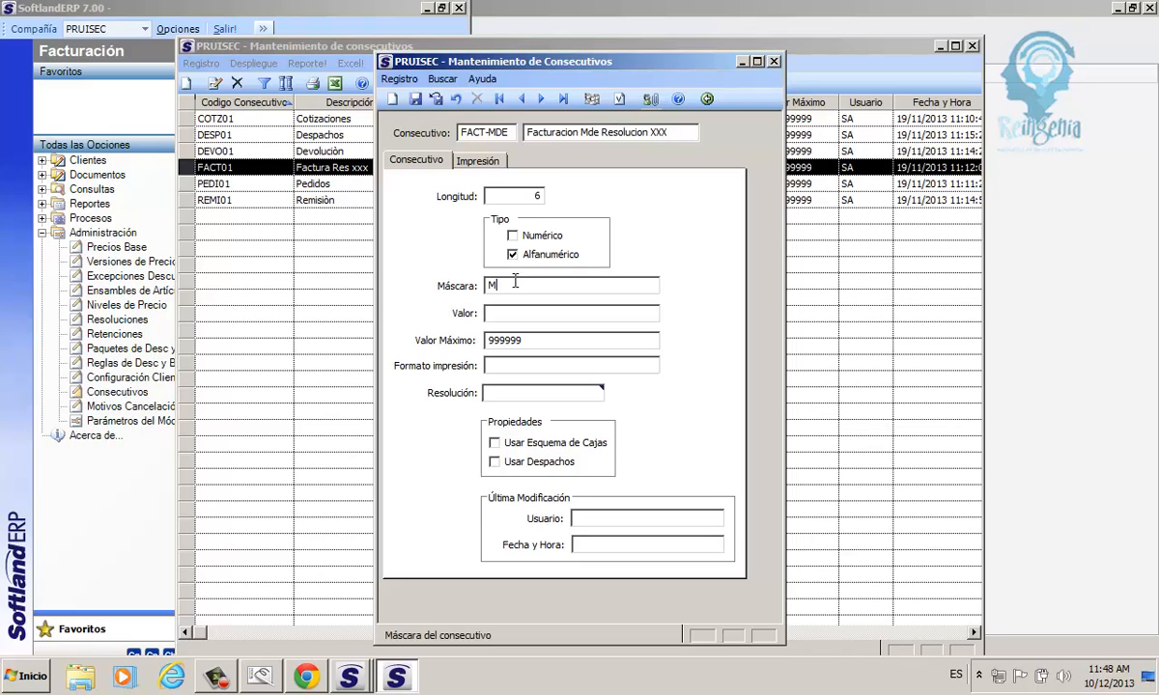
type("99999")
key("BackSpace")
type("N99999")
key("Tab")
Set the consecutive's starting value to M20001, matching the six-character length.
left_click(494, 340)
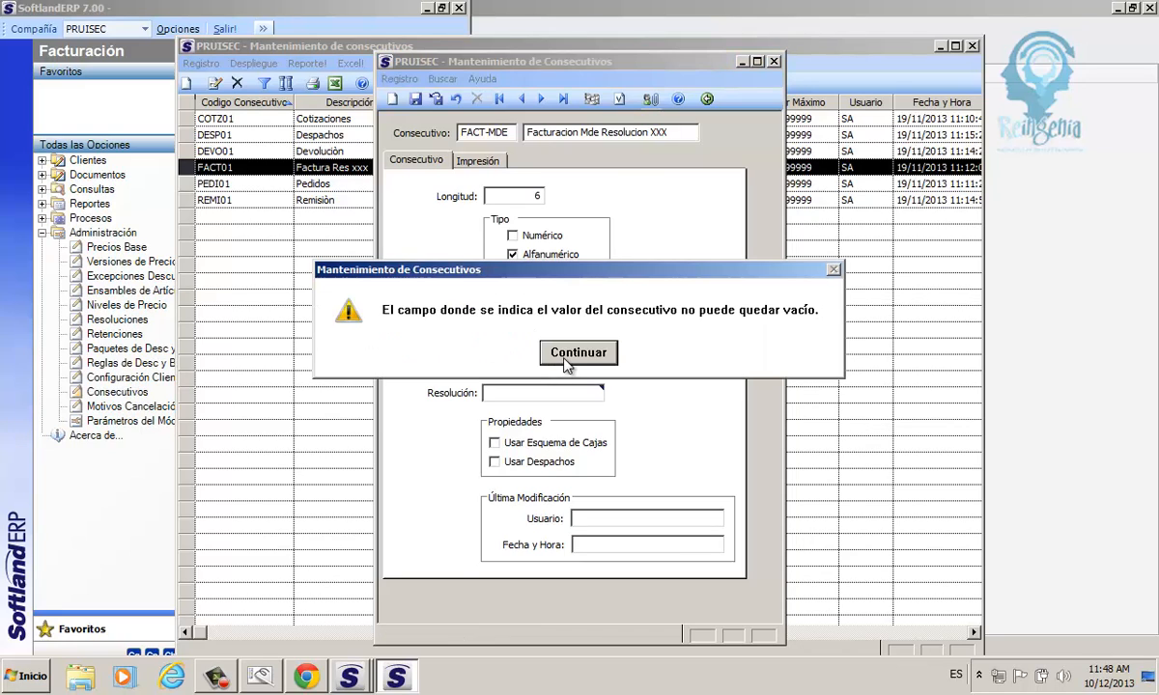
left_click(546, 335)
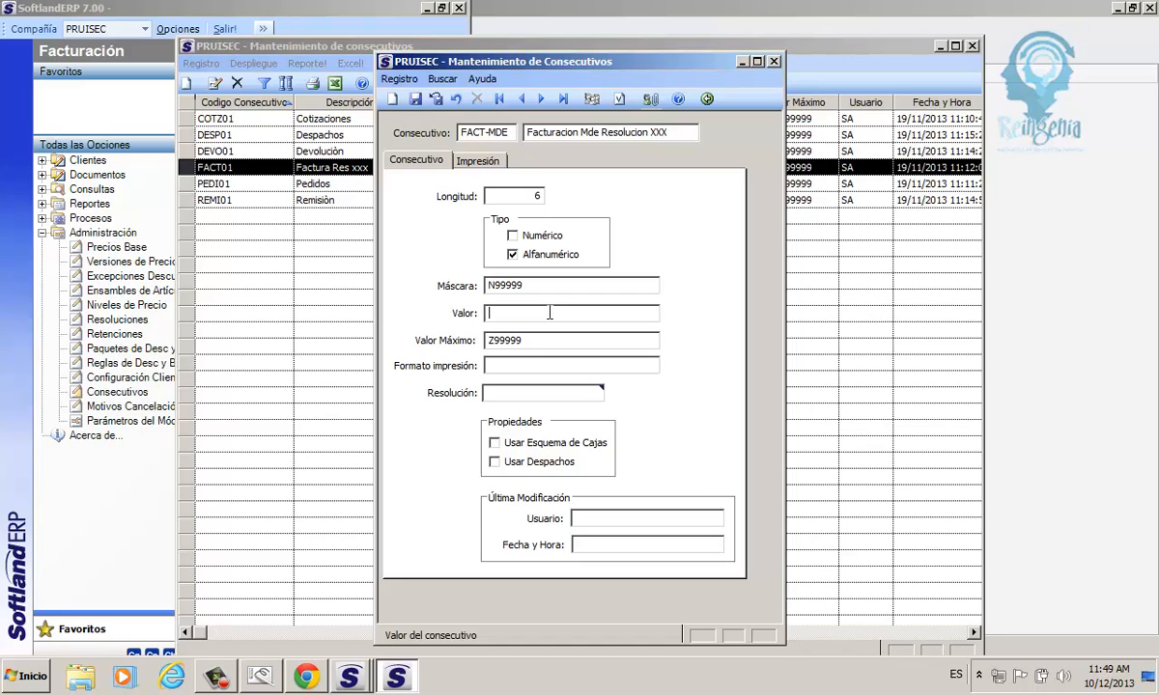
type("N2001")
left_click(543, 342)
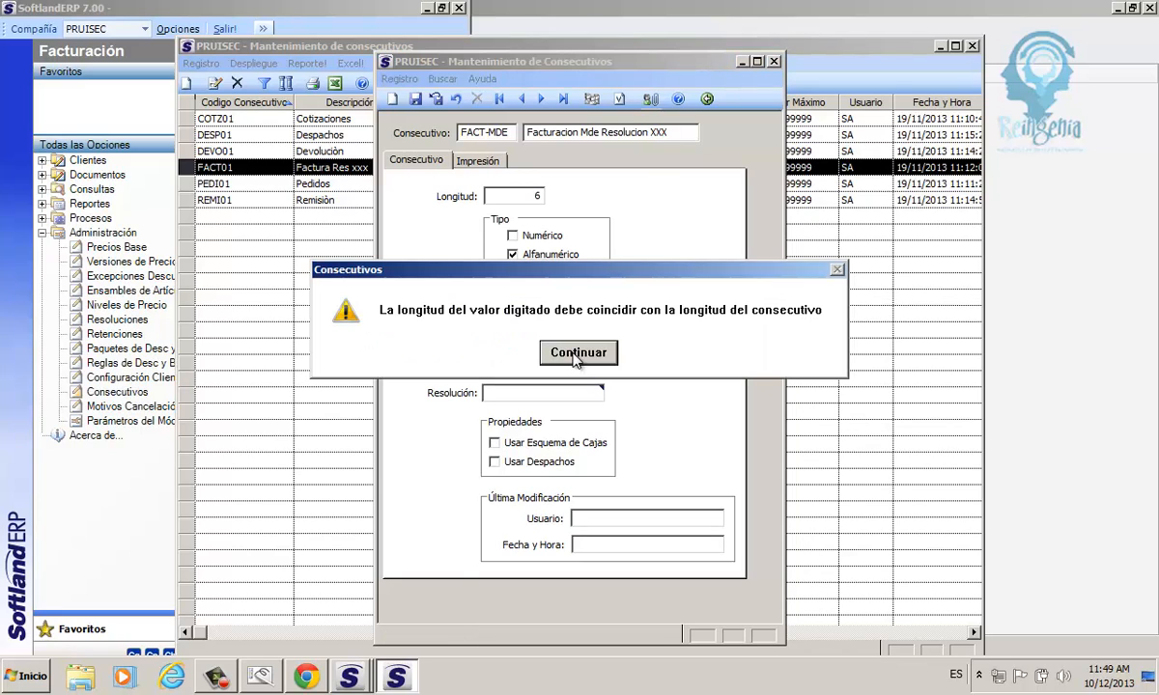
left_click(546, 348)
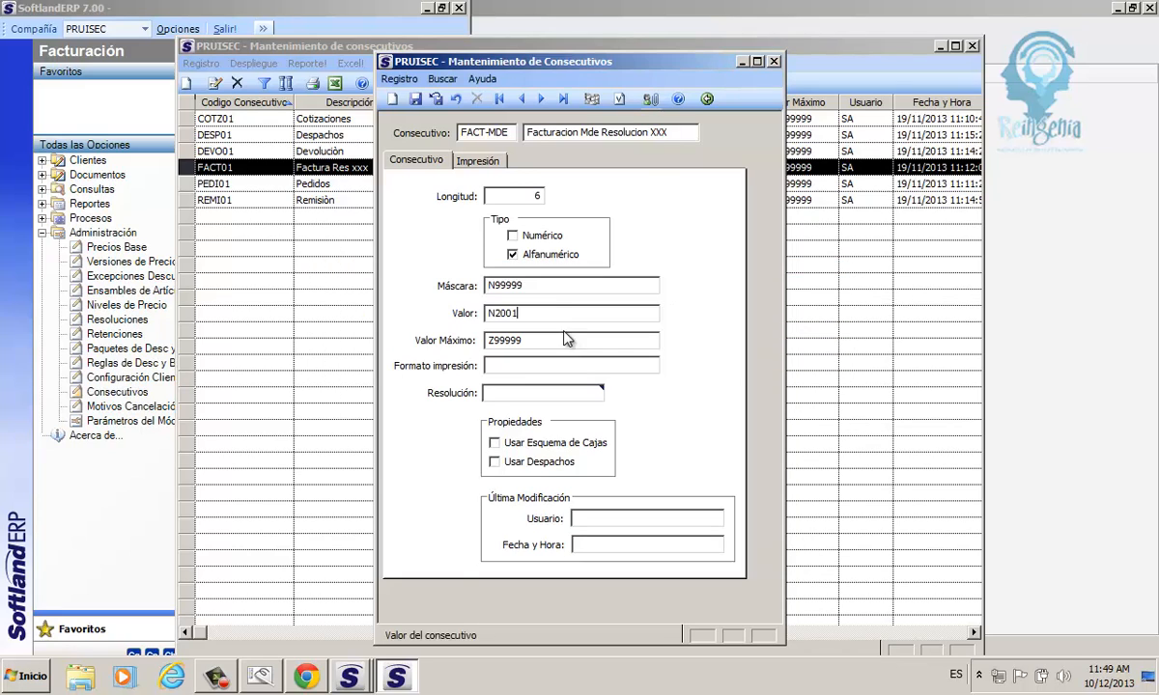
left_click(508, 314)
type("0")
left_click(544, 340)
left_click(492, 313)
key("Tab")
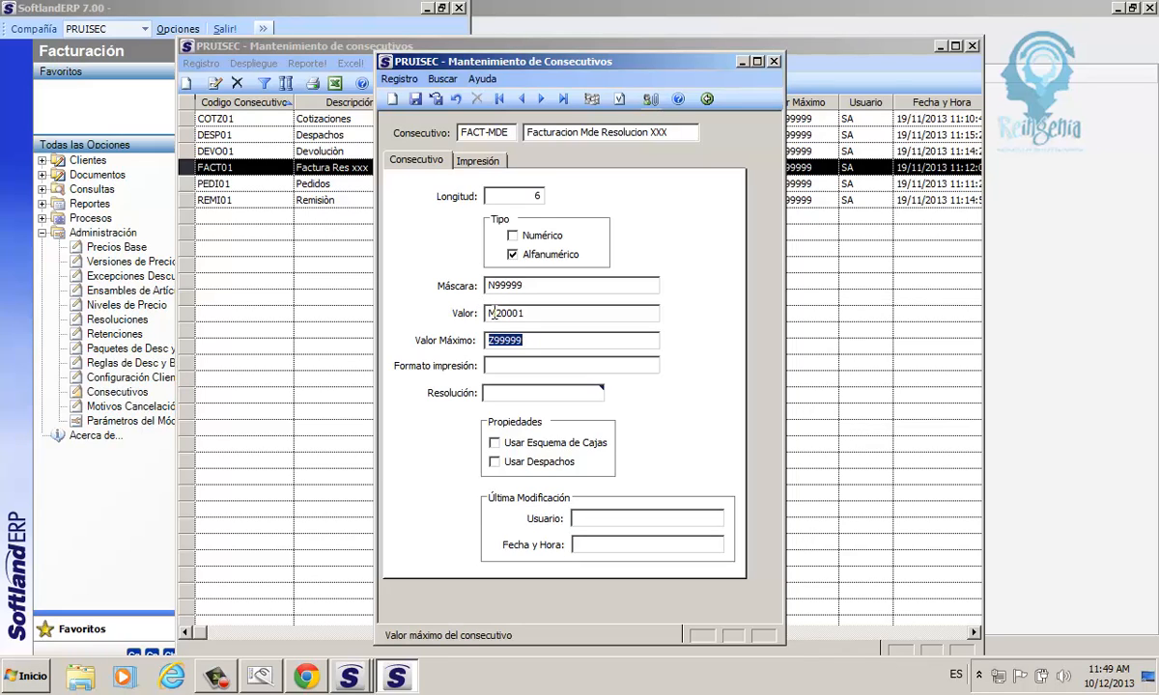
Set the consecutive's print format to factura.rpt, using the format names in the existing consecutives list as reference.
left_click(542, 345)
left_click(536, 370)
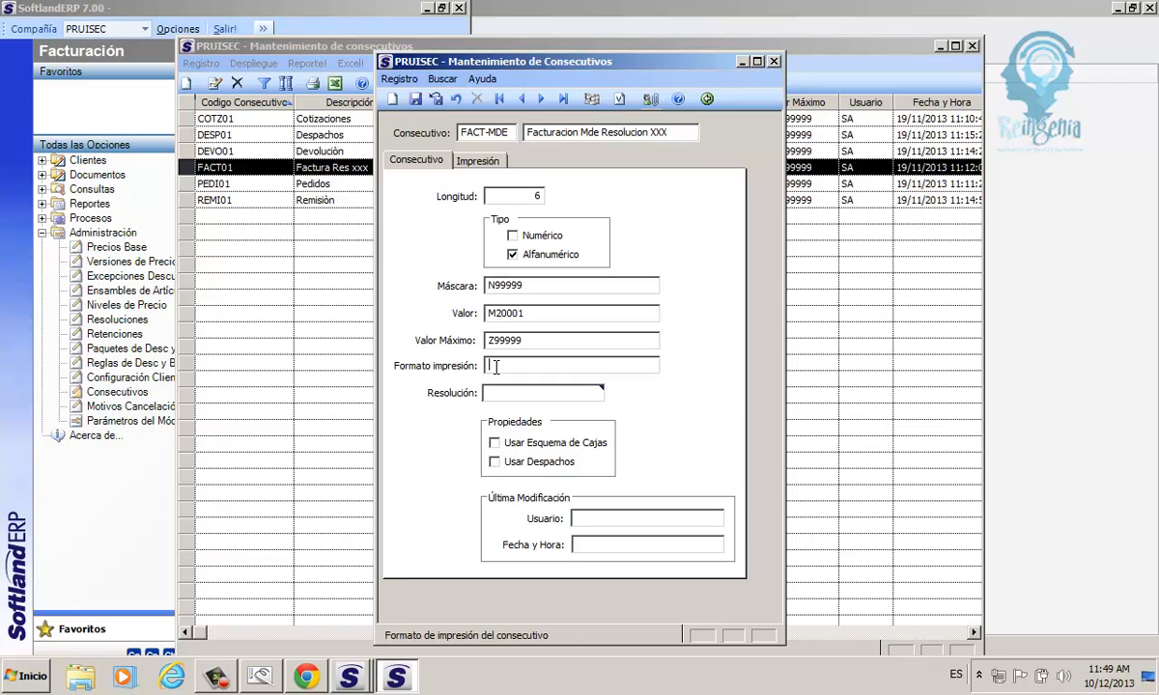
left_click_drag(526, 65, 147, 46)
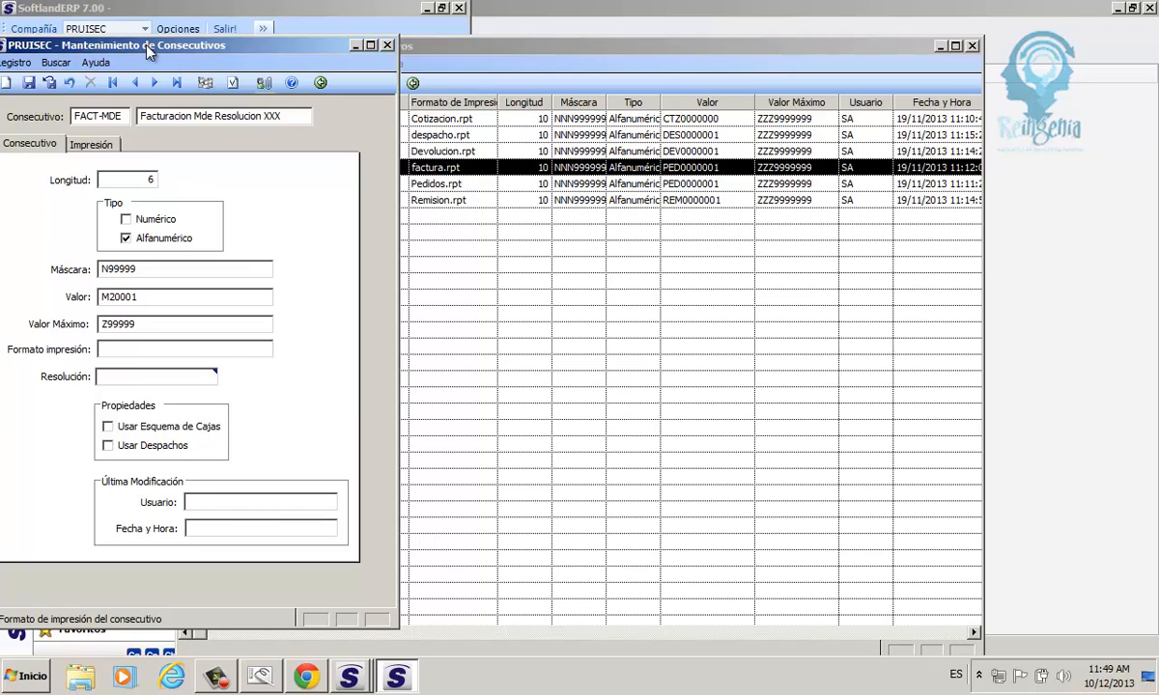
type("factura.rpt")
left_click_drag(153, 348, 98, 356)
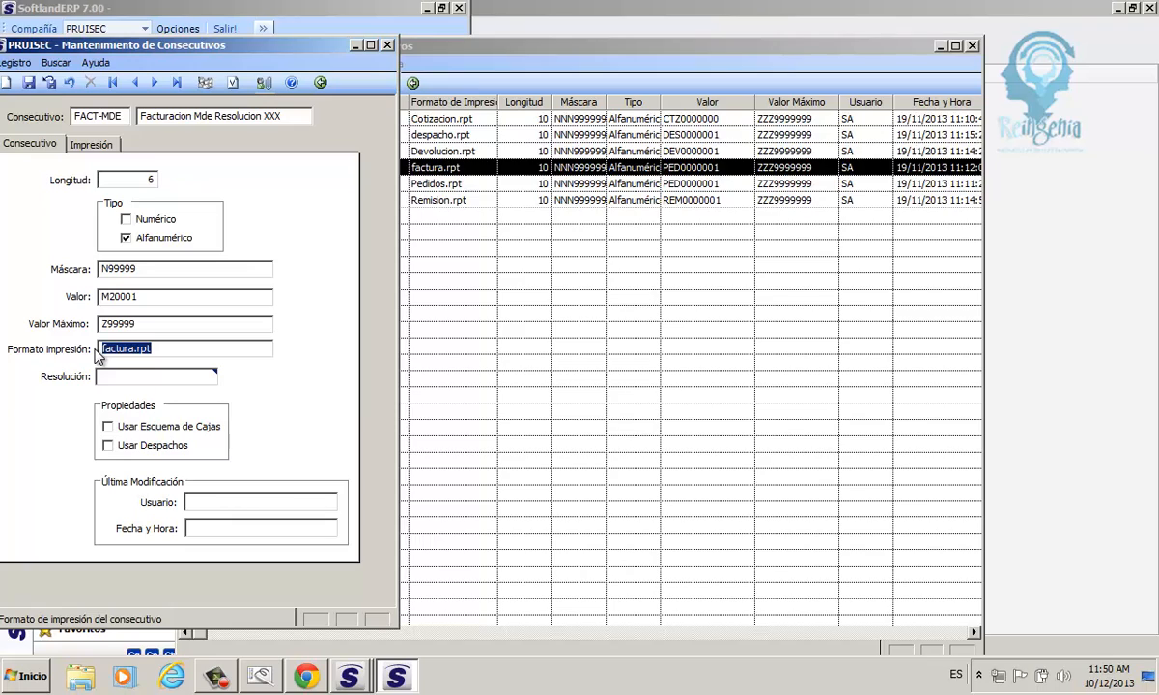
left_click(111, 378)
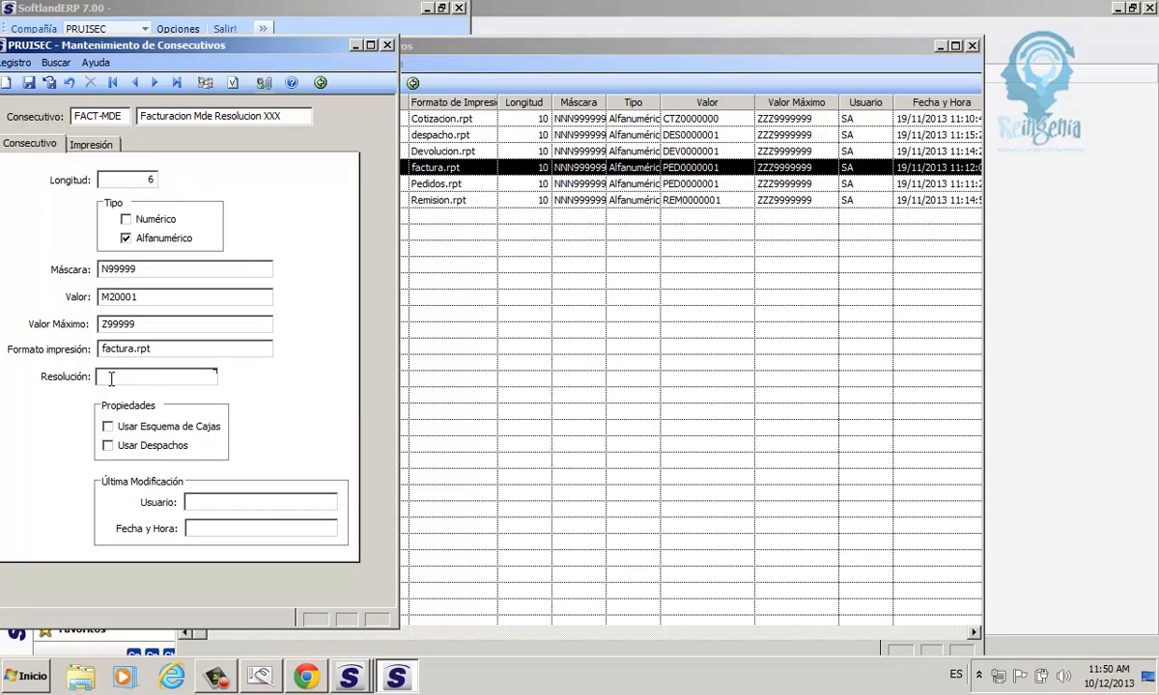
left_click(109, 379)
left_click_drag(58, 46, 399, 55)
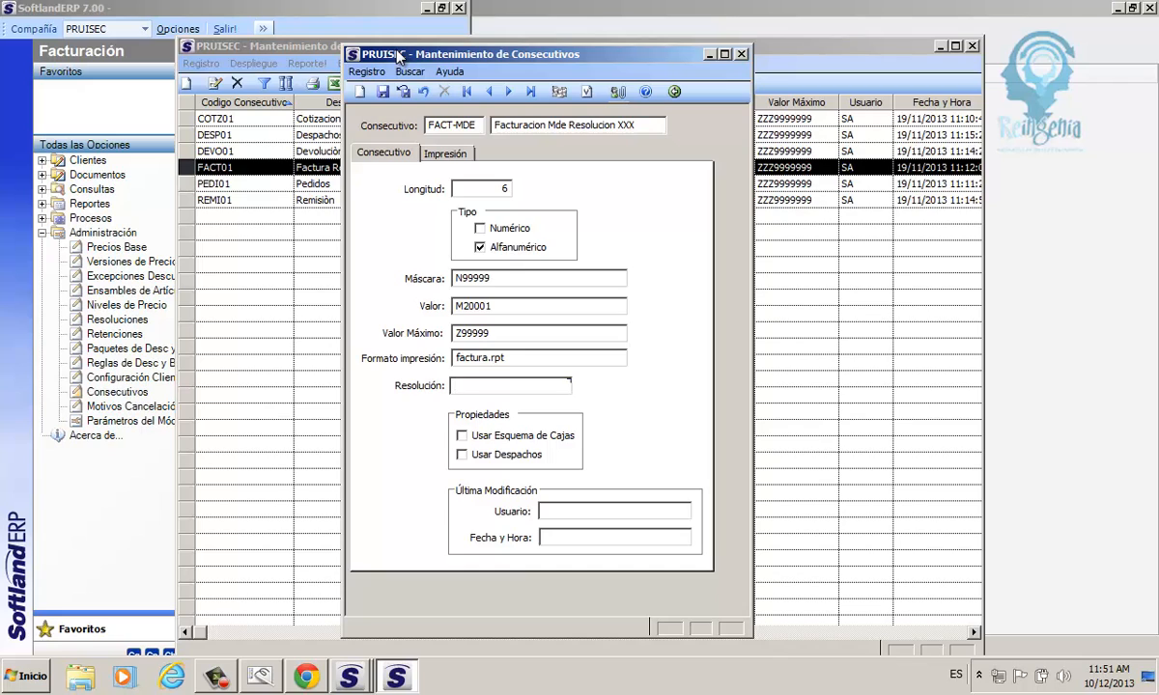
left_click_drag(398, 56, 264, 29)
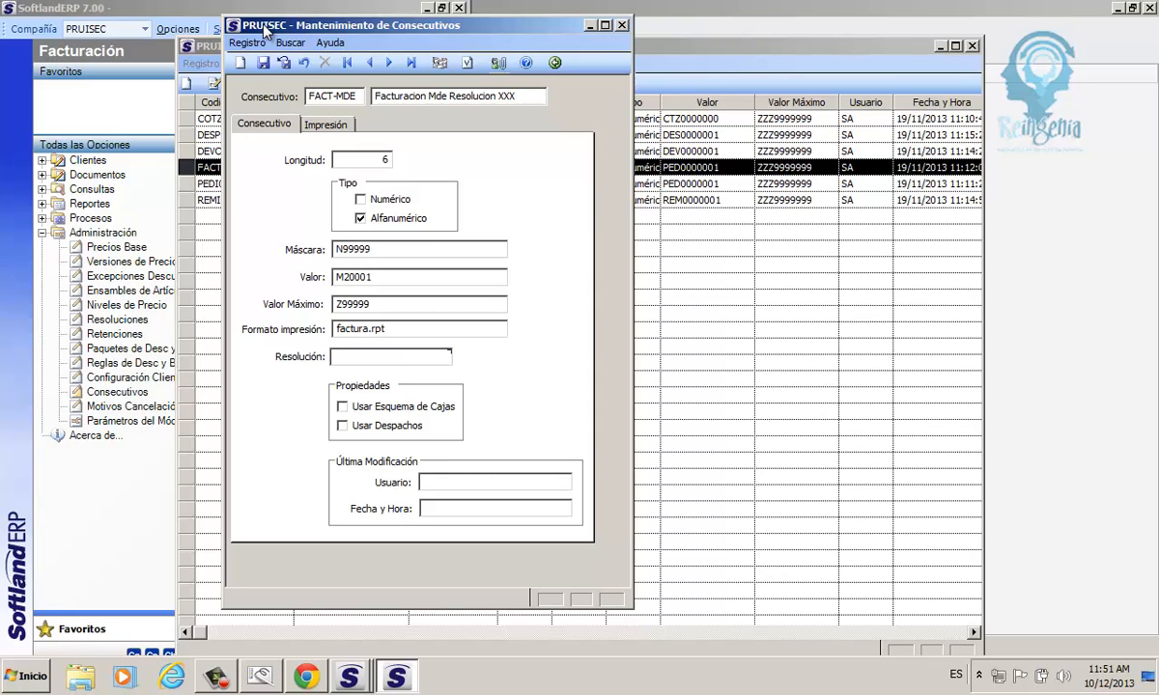
left_click(361, 98)
left_click_drag(361, 97, 308, 99)
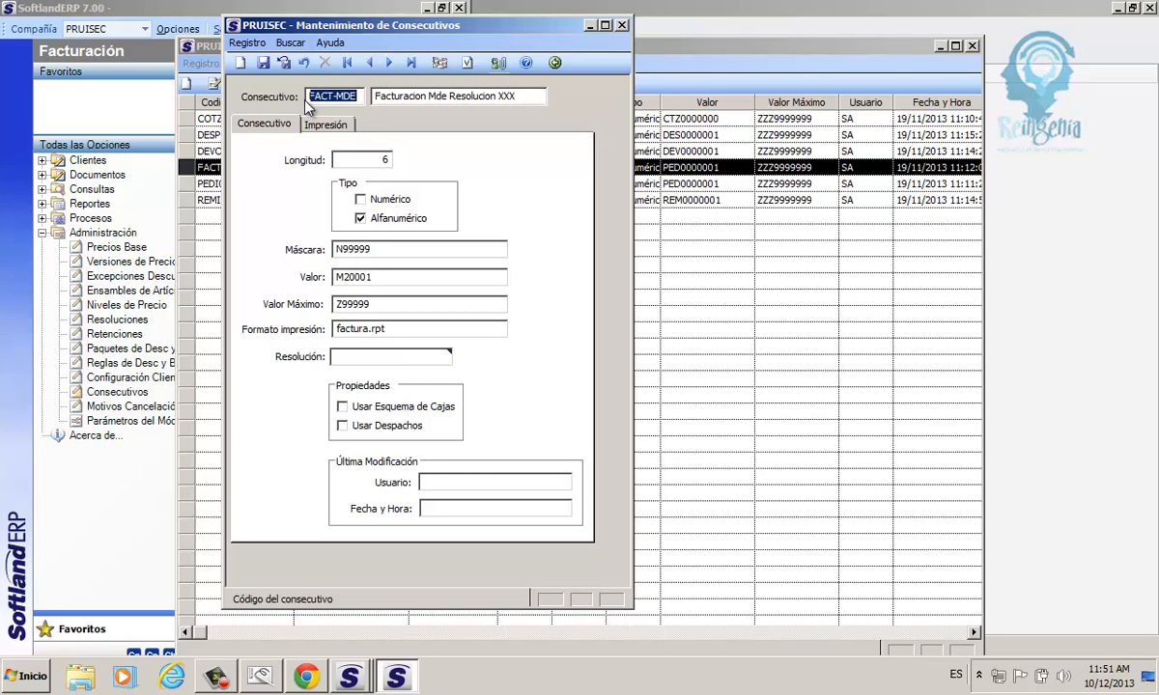
Enable the Usar Despachos property for the FACT-MDE consecutive.
left_click(343, 427)
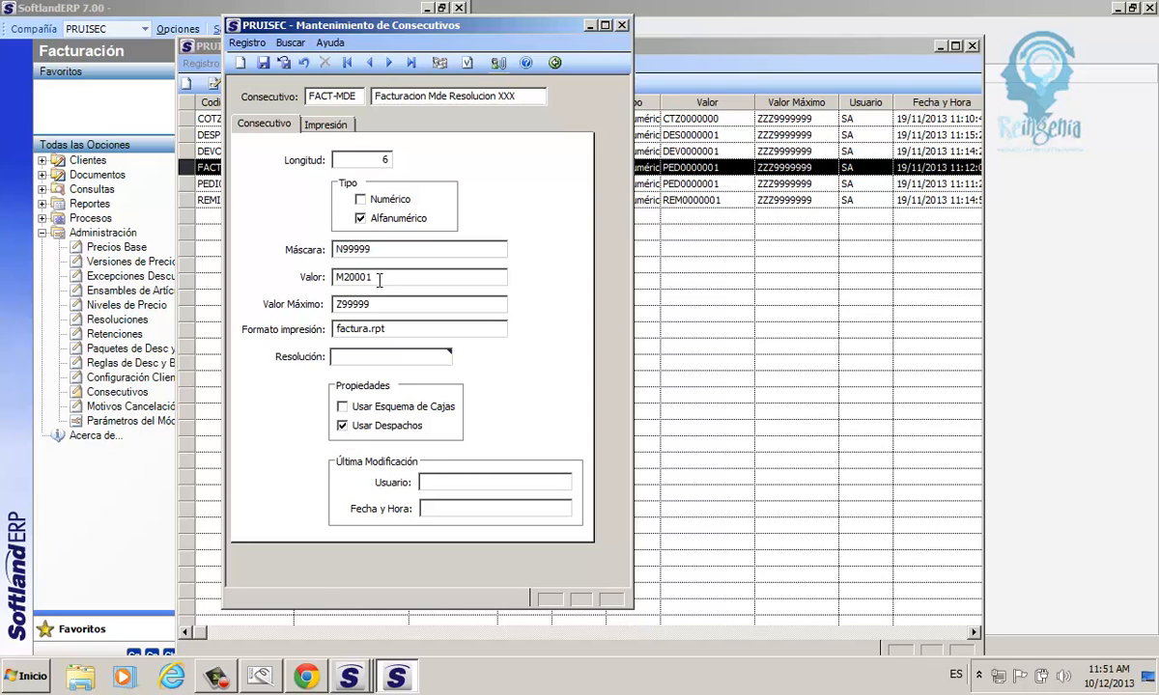
left_click_drag(355, 277, 307, 274)
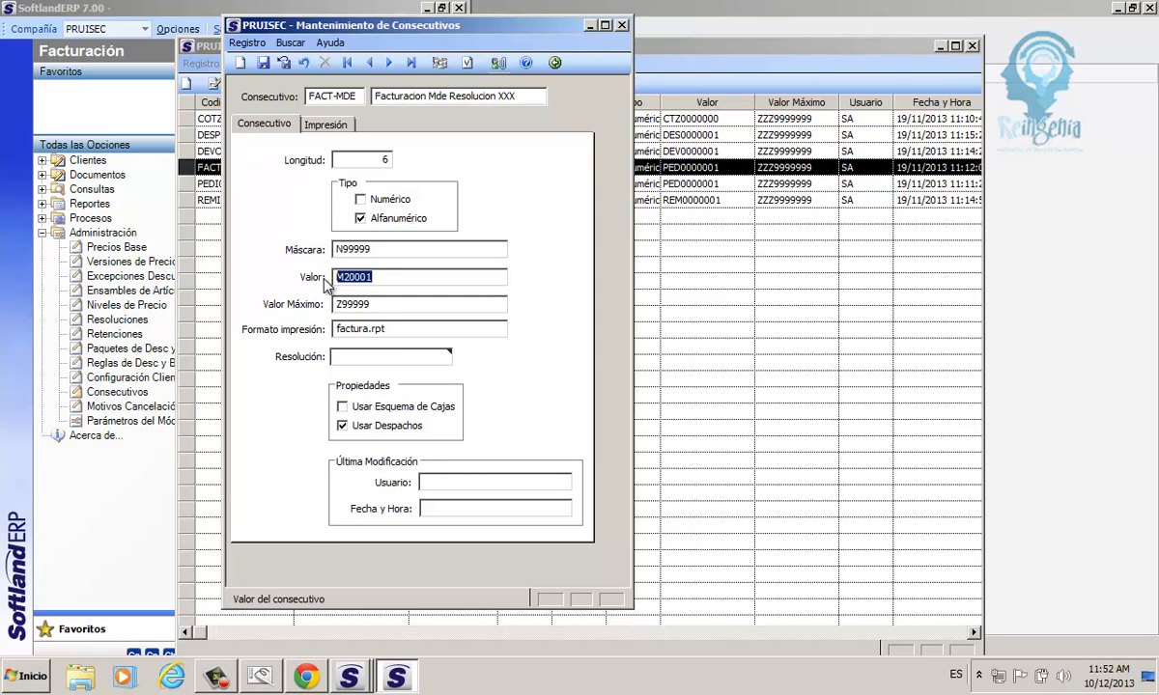
left_click(353, 429)
left_click(352, 430)
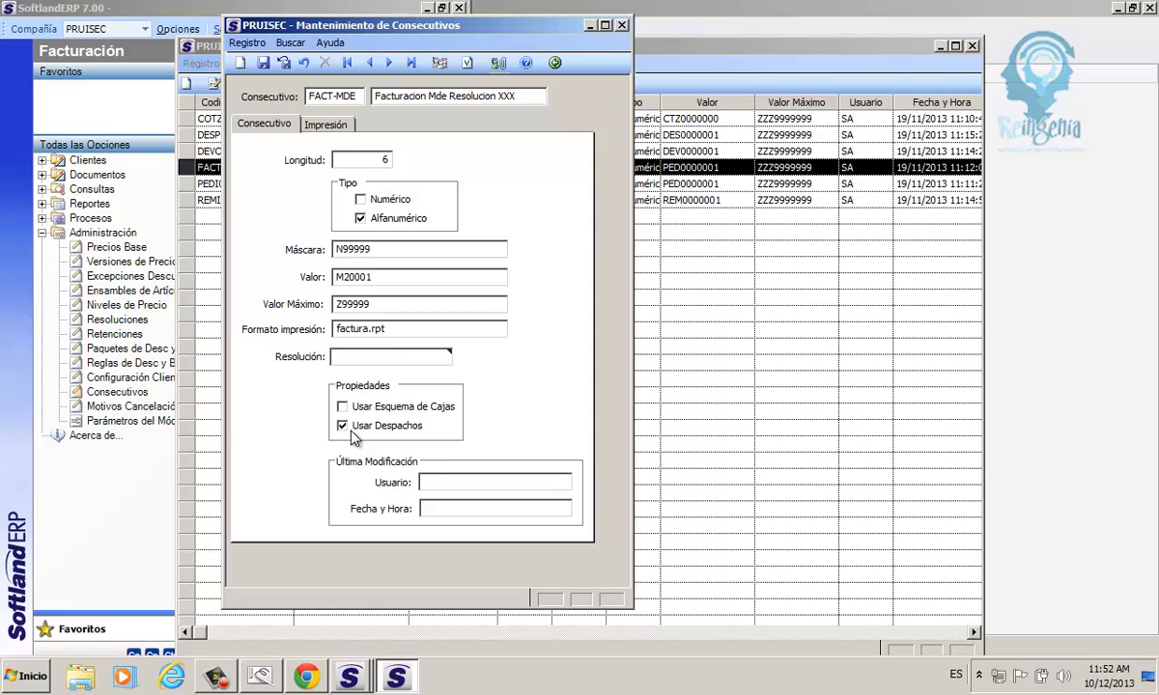
left_click(342, 428)
left_click(343, 428)
Open the consecutive's print settings and set the number of copies to 4.
left_click(326, 125)
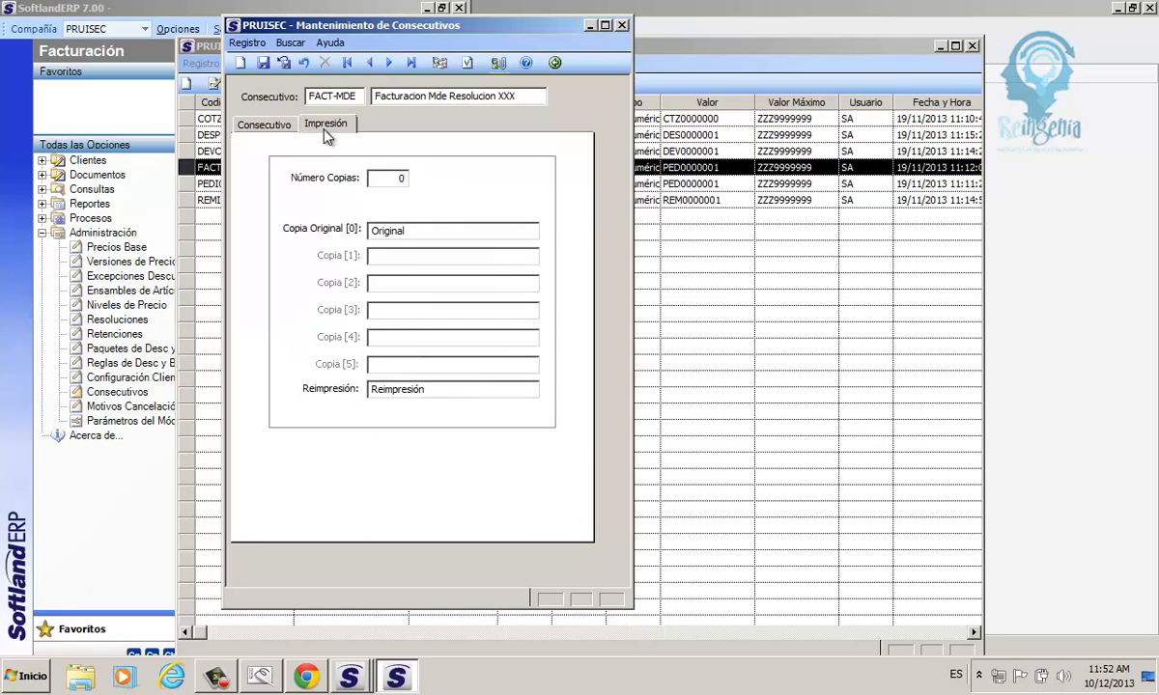
left_click(391, 179)
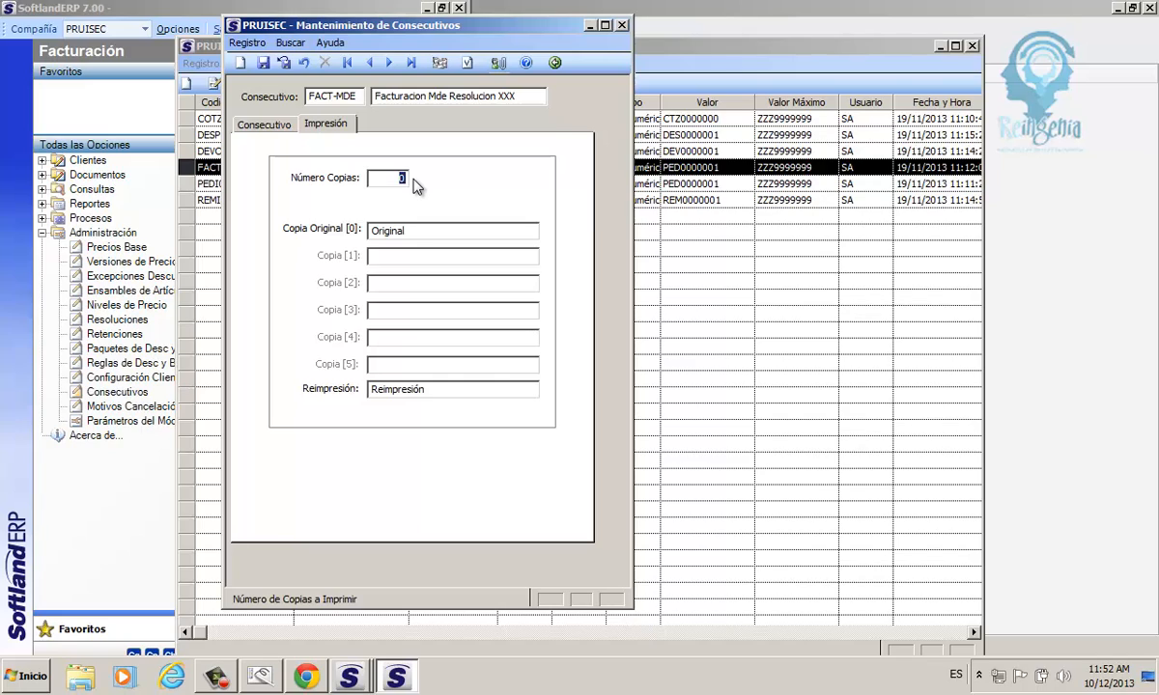
type("4")
key("Tab")
key("Tab")
key("Tab")
key("Tab")
key("Tab")
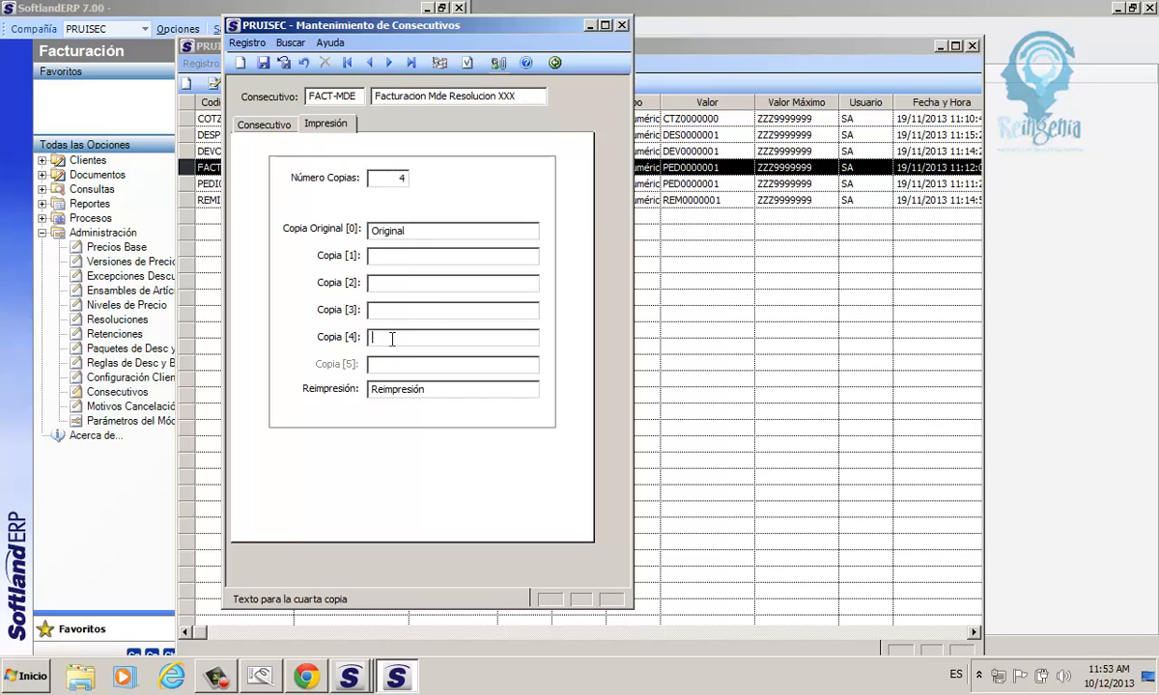
Label the first copy Cliente, the second Contabilidad and the third Cartera.
left_click(379, 258)
type("Cliente")
key("Tab")
type("Contabilidad")
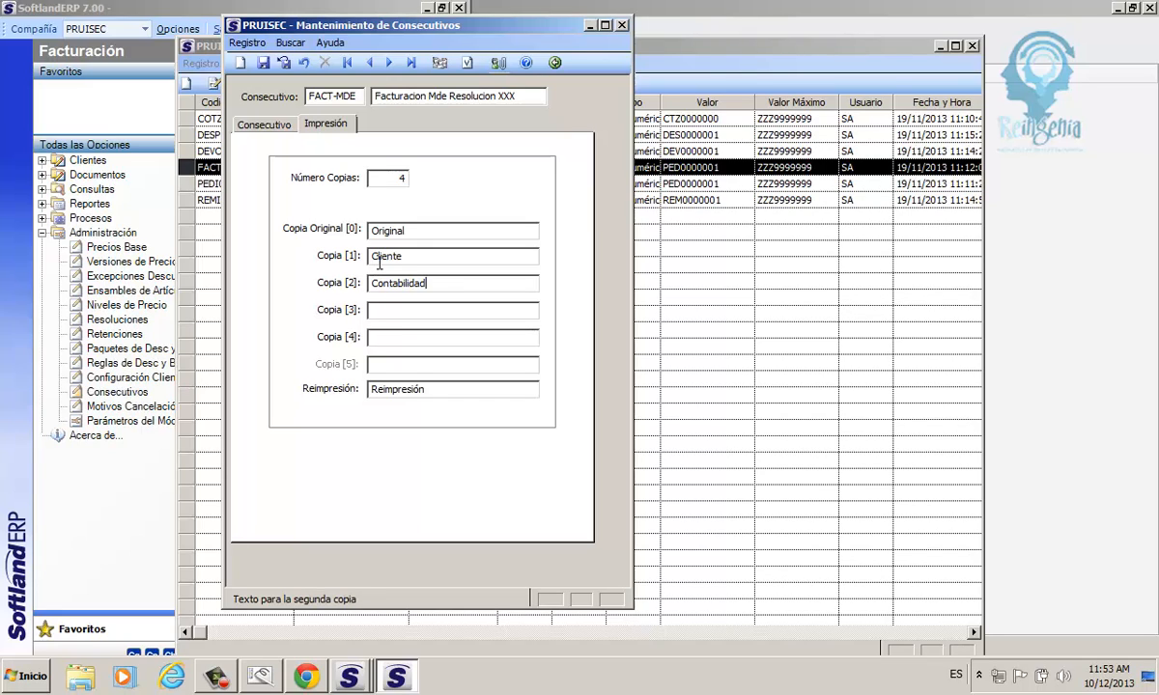
key("Tab")
type("Cartera")
Reduce the number of printed copies to 3, keeping the default reprint text.
left_click(404, 181)
double_click(402, 179)
type("3")
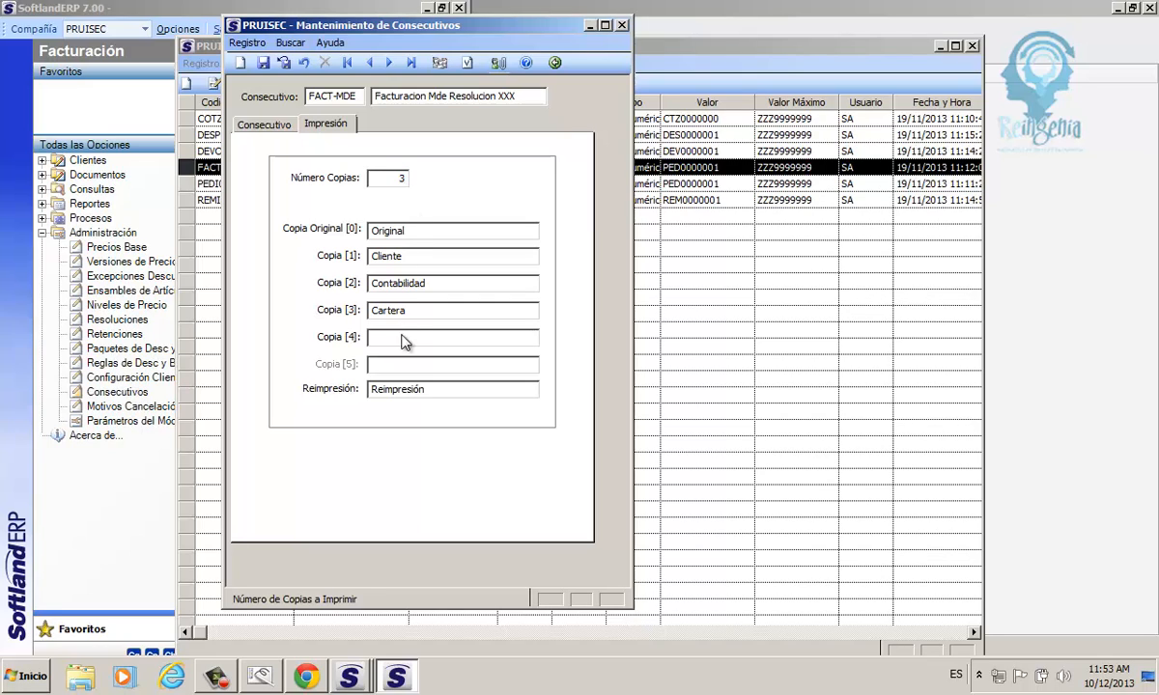
key("Tab")
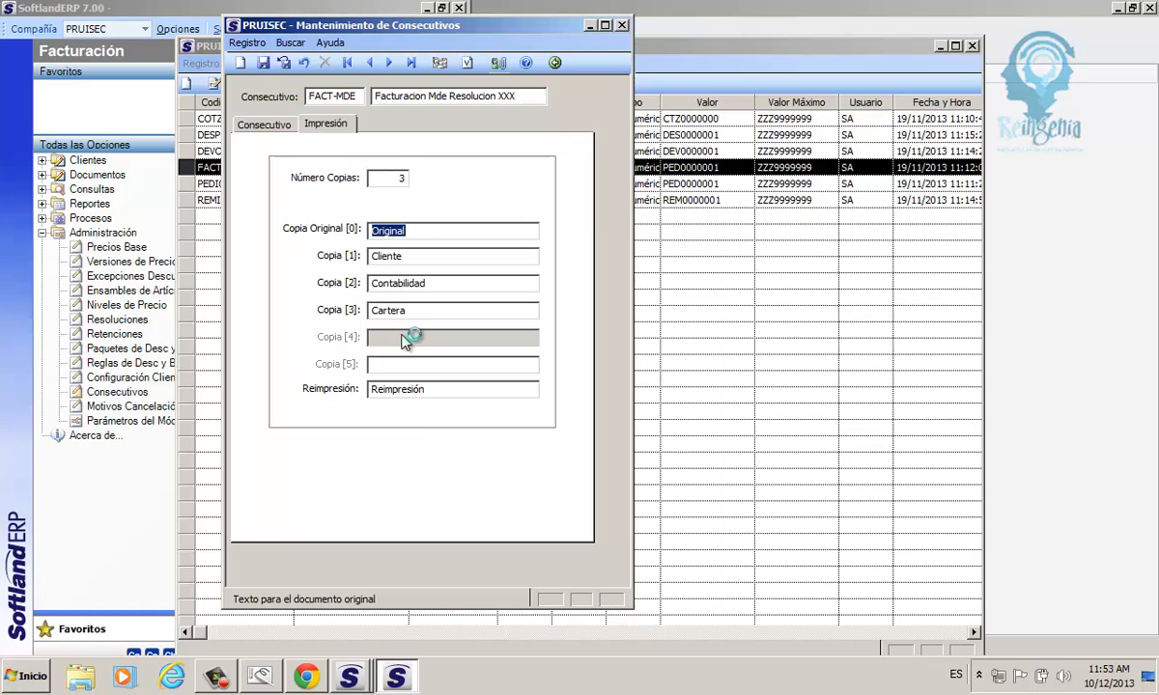
left_click(427, 390)
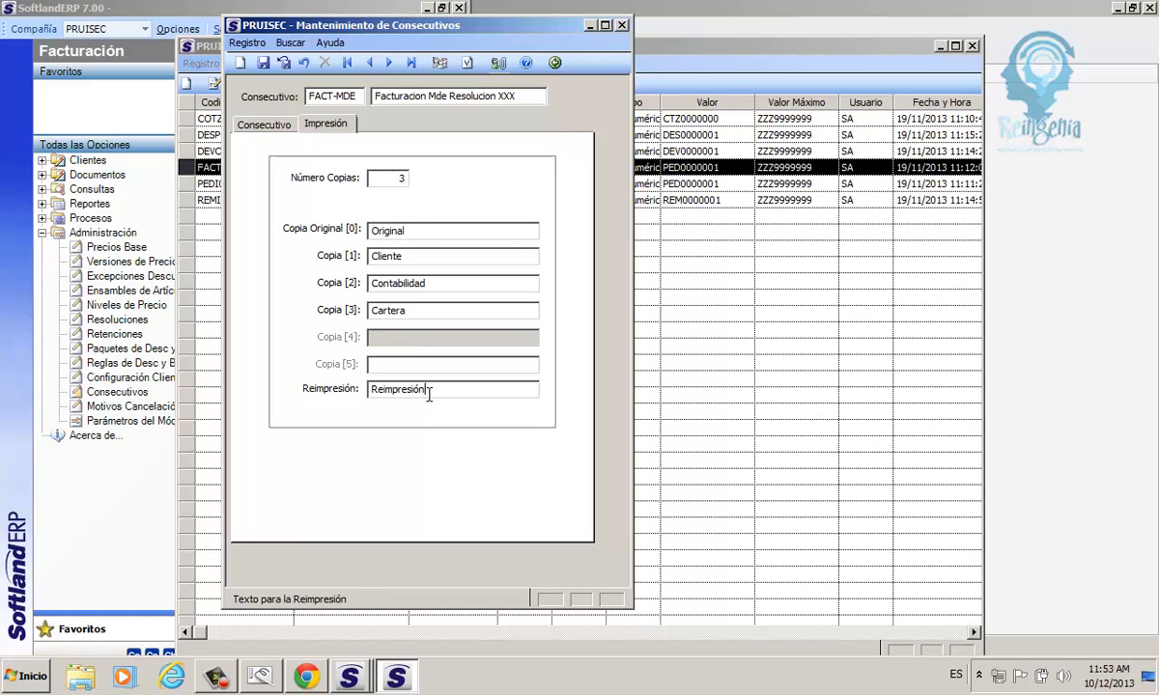
Return to the general data of the FACT-MDE consecutive and save the new record.
left_click_drag(427, 391, 370, 393)
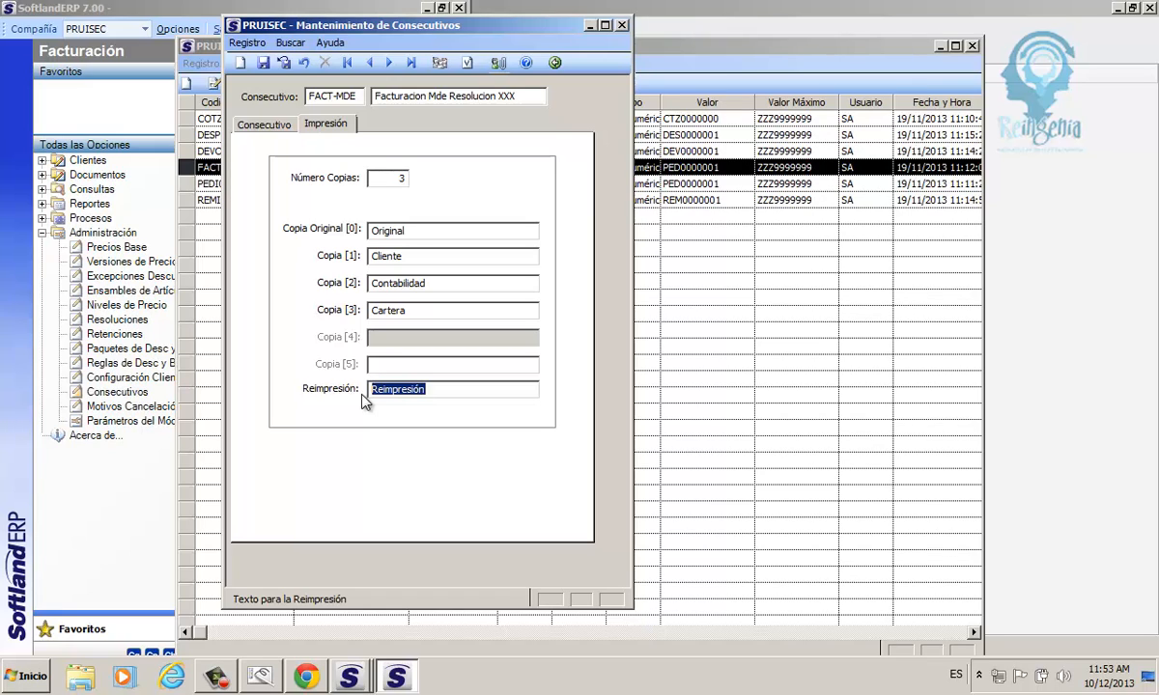
left_click(261, 125)
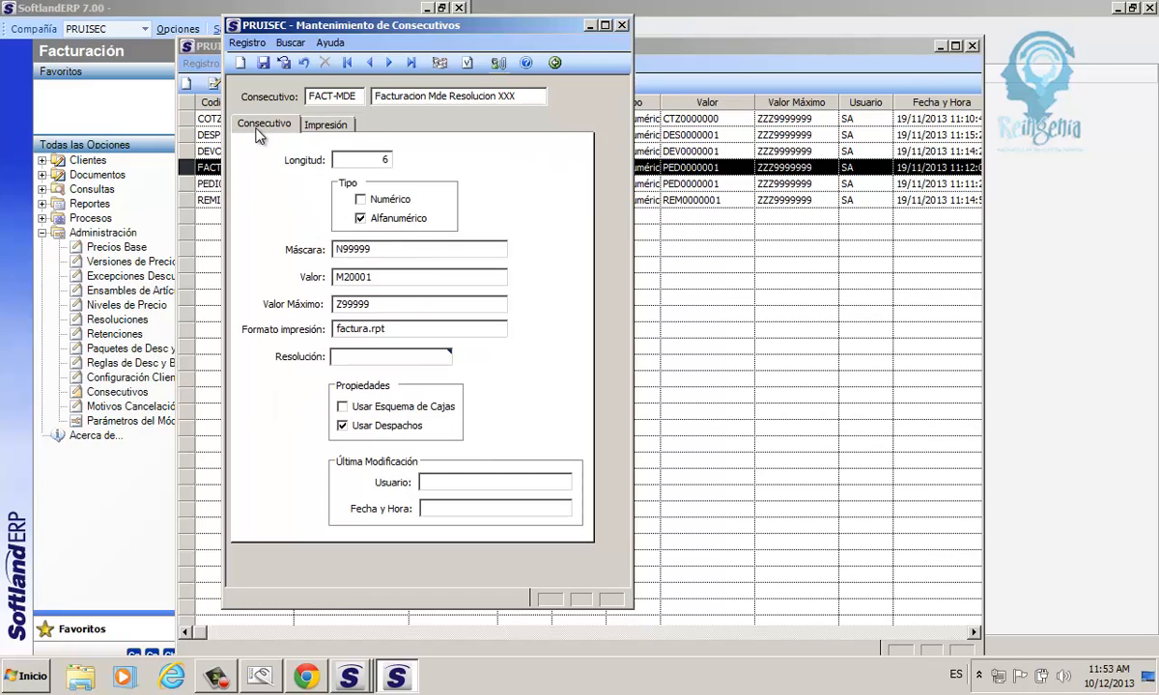
left_click(262, 62)
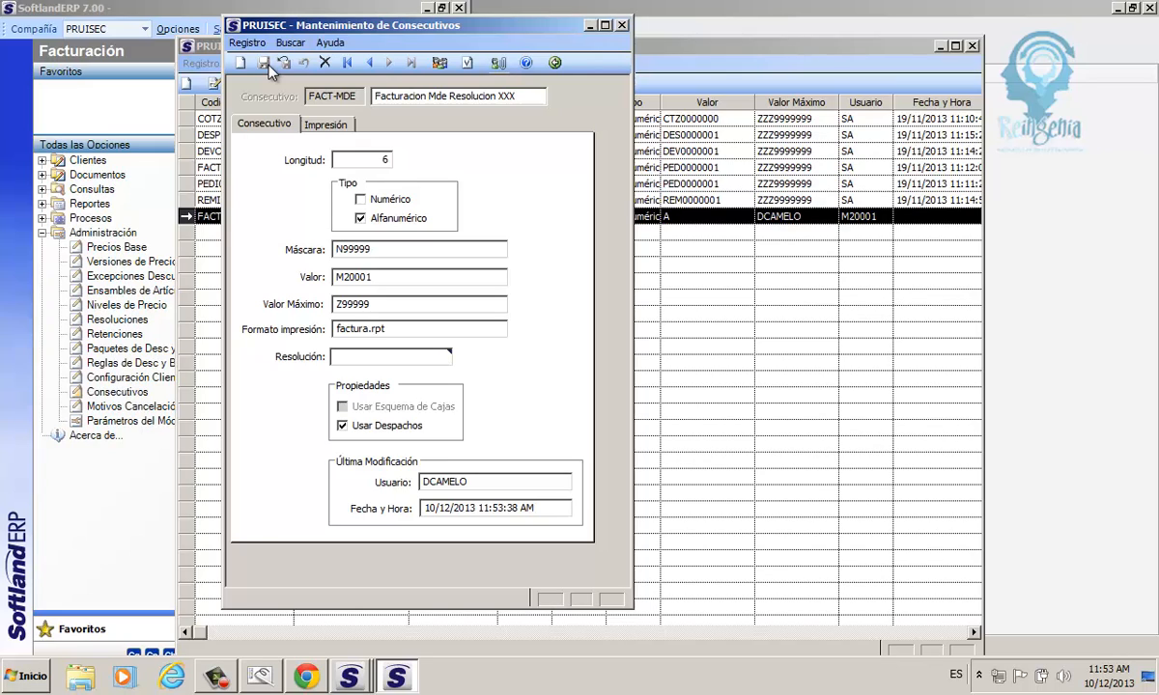
Grant the seventh user in the list without privileges access to the FACT-MDE consecutive and accept the change.
left_click(440, 64)
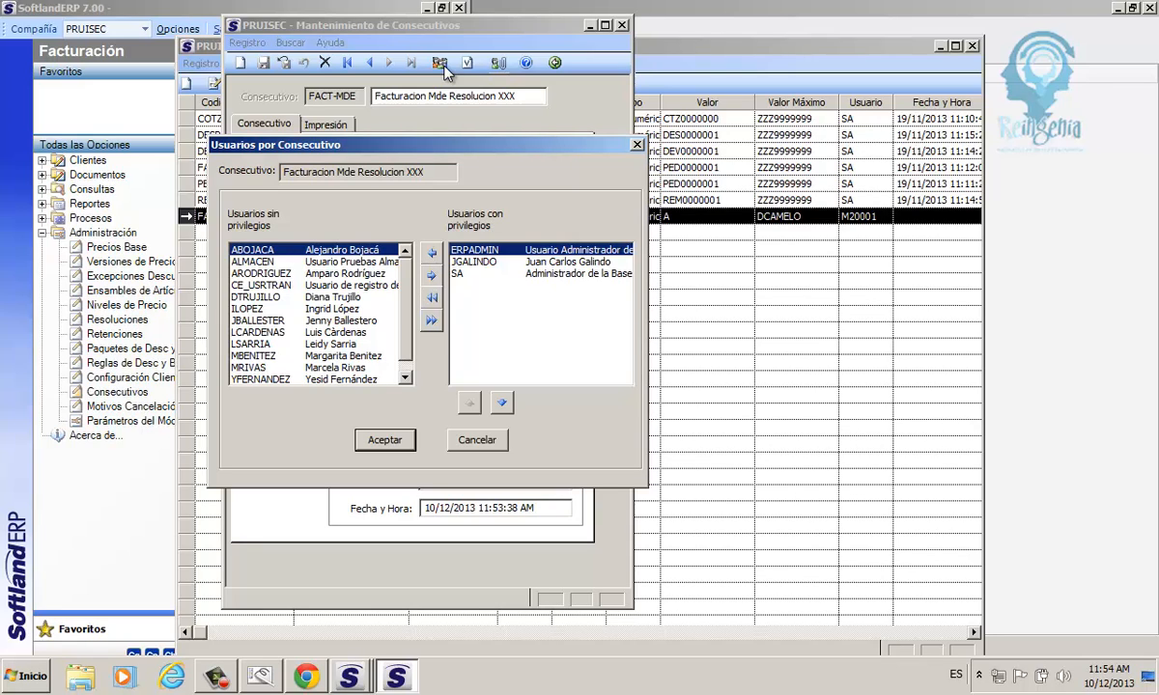
left_click(253, 323)
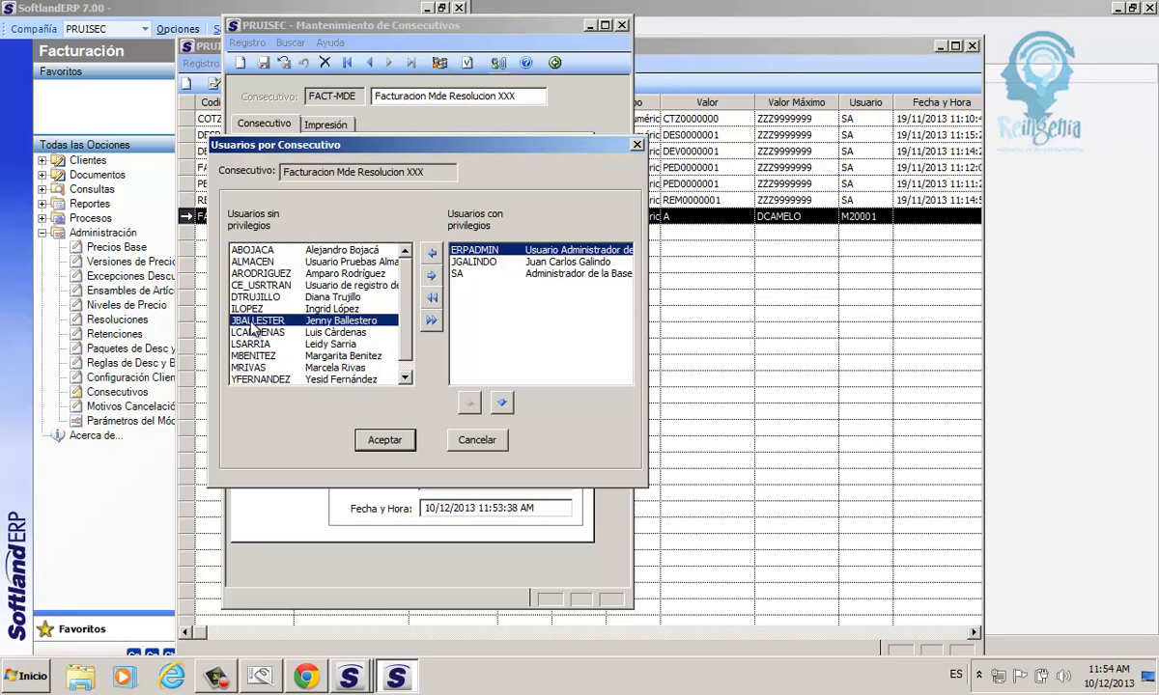
left_click(431, 275)
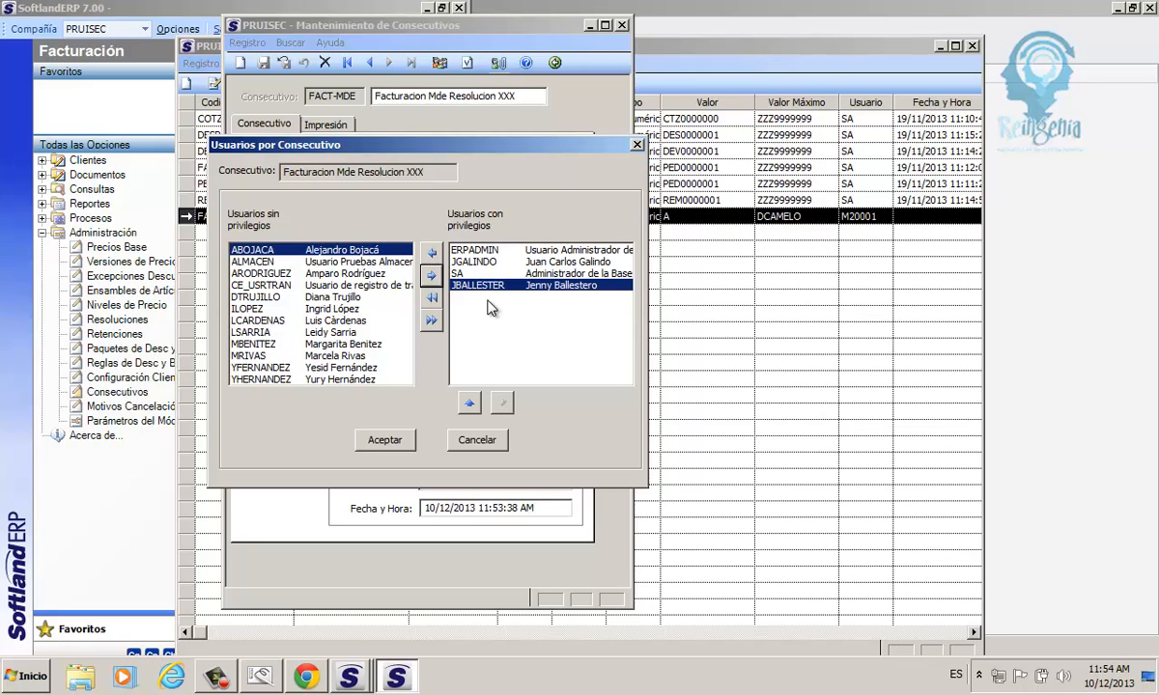
left_click(391, 445)
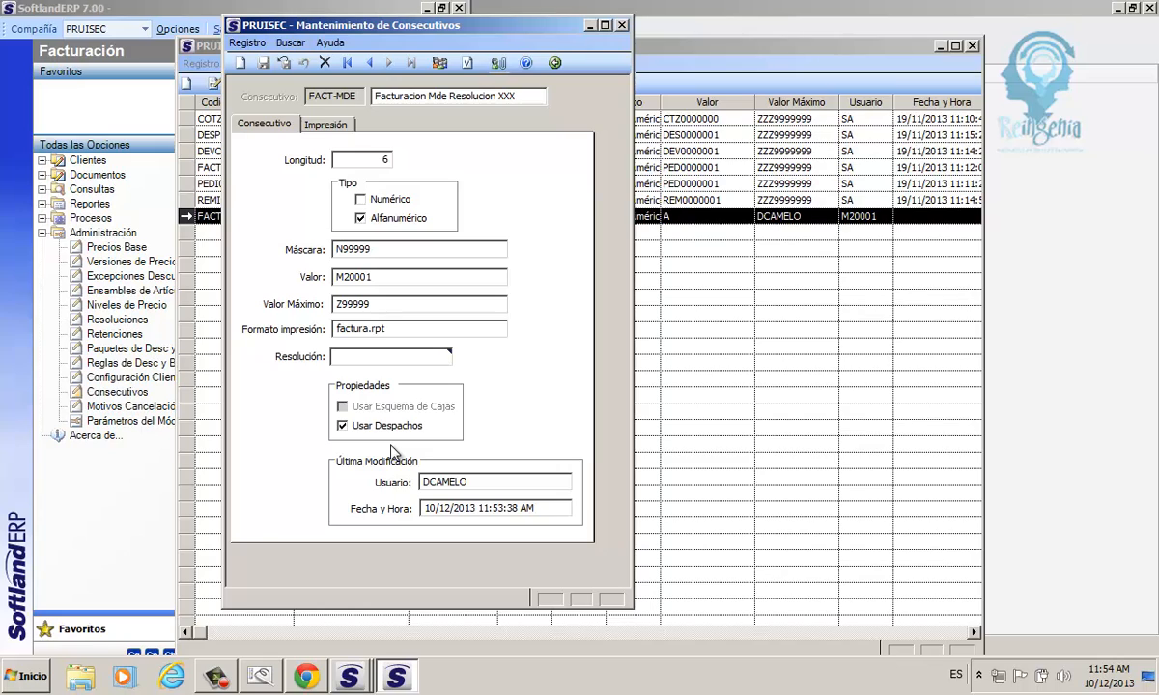
Change the maximum value of the FACT-MDE consecutive to M40000 and save the record.
left_click(468, 64)
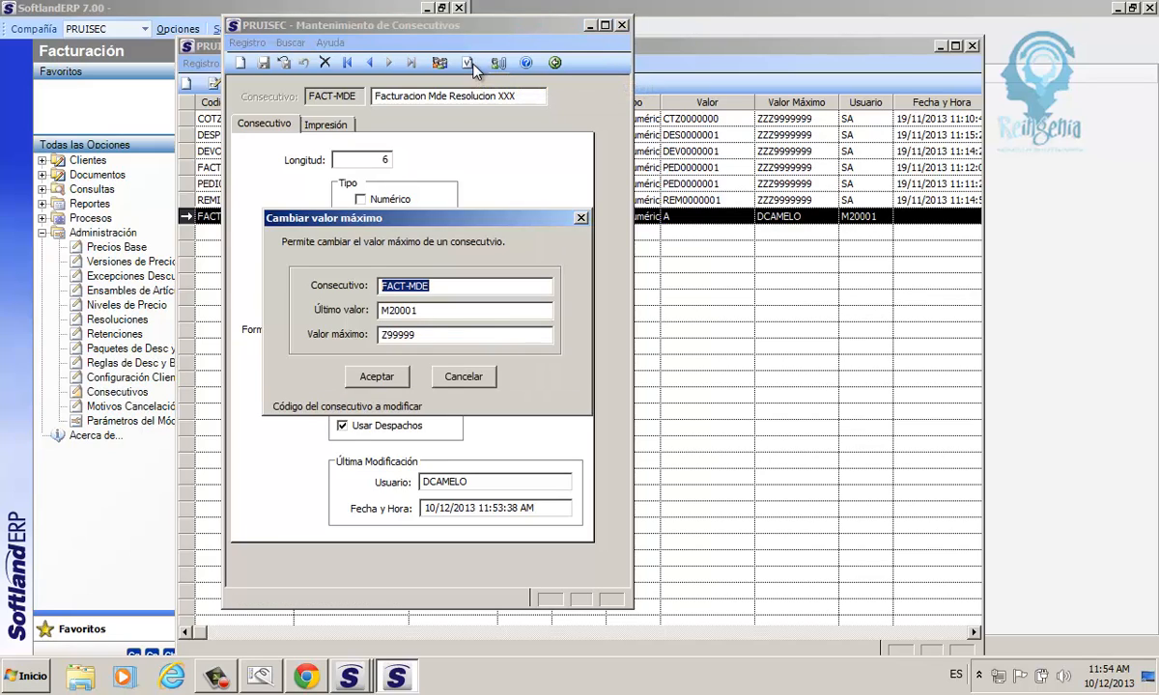
left_click(405, 335)
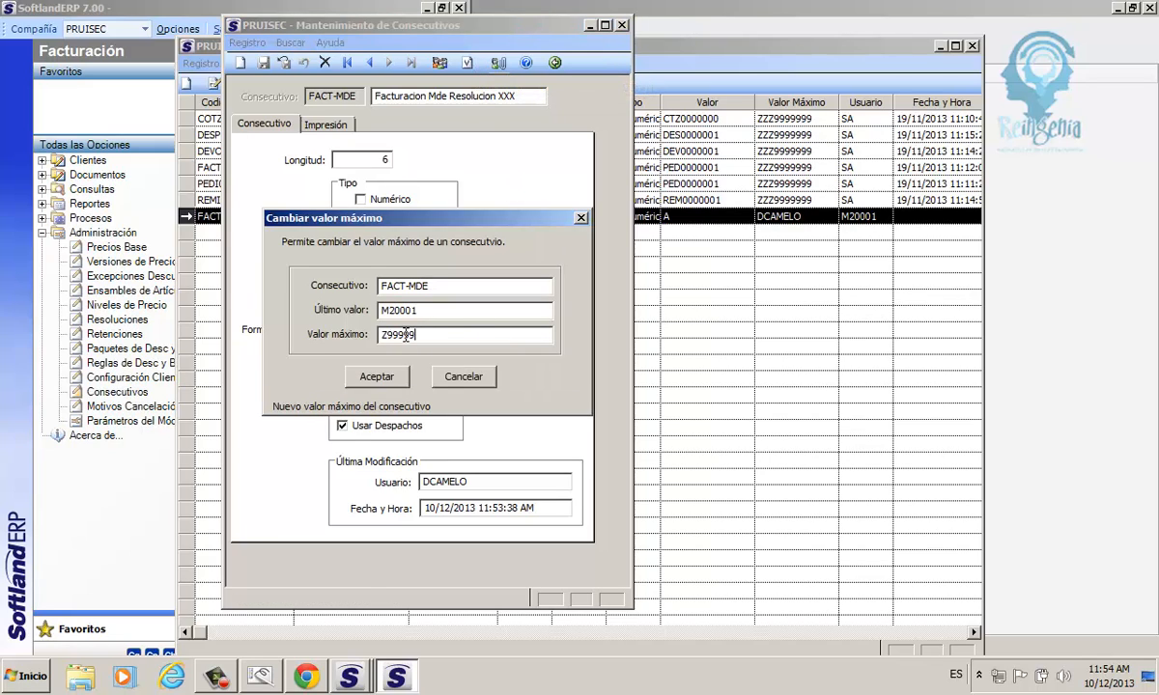
left_click_drag(405, 335, 377, 343)
type("M")
type("0000")
left_click(376, 381)
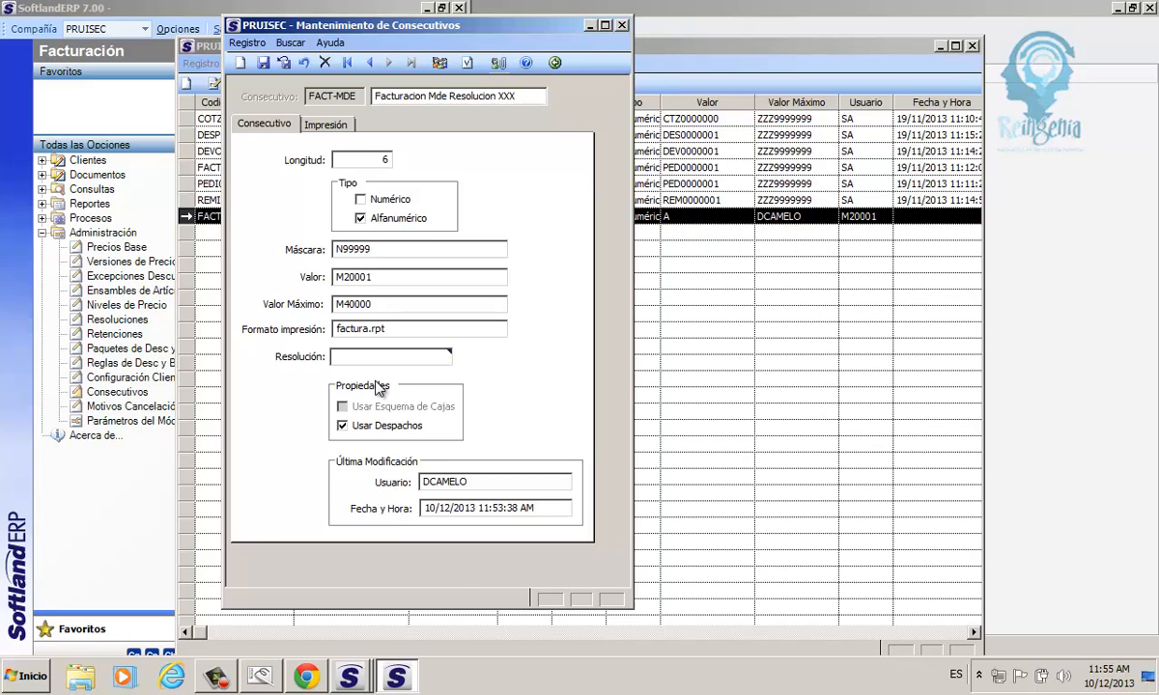
left_click(264, 64)
Close the FACT-MDE record and refresh the list of consecutives to review its row.
left_click_drag(269, 30, 281, 65)
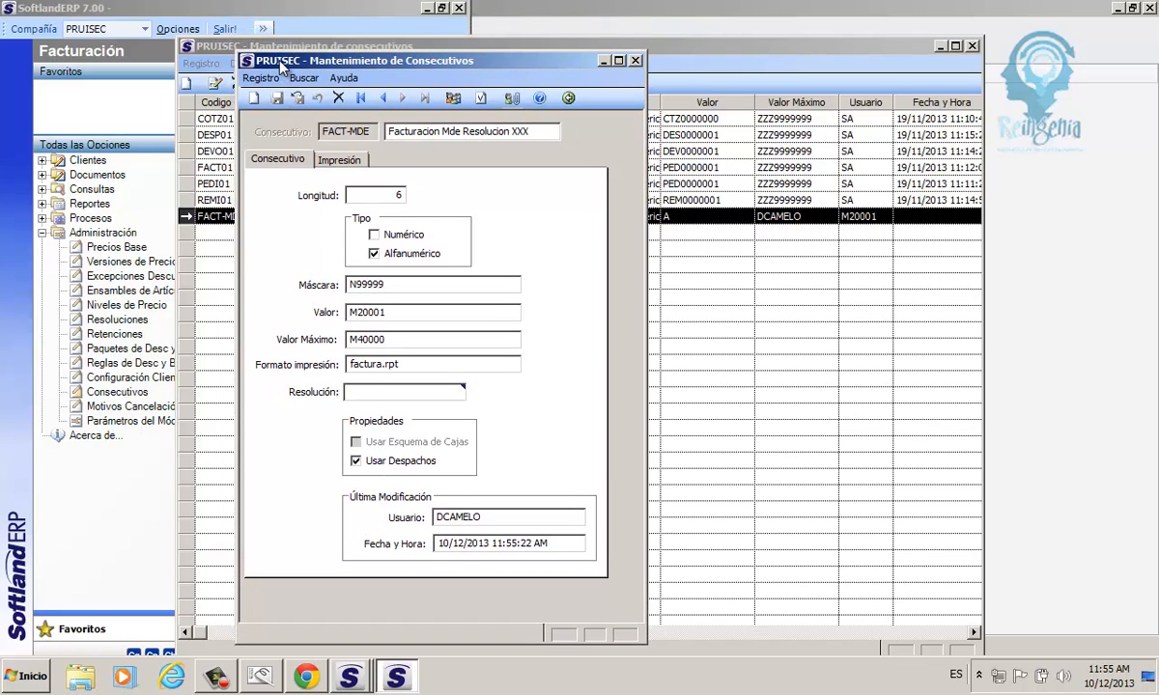
left_click(568, 98)
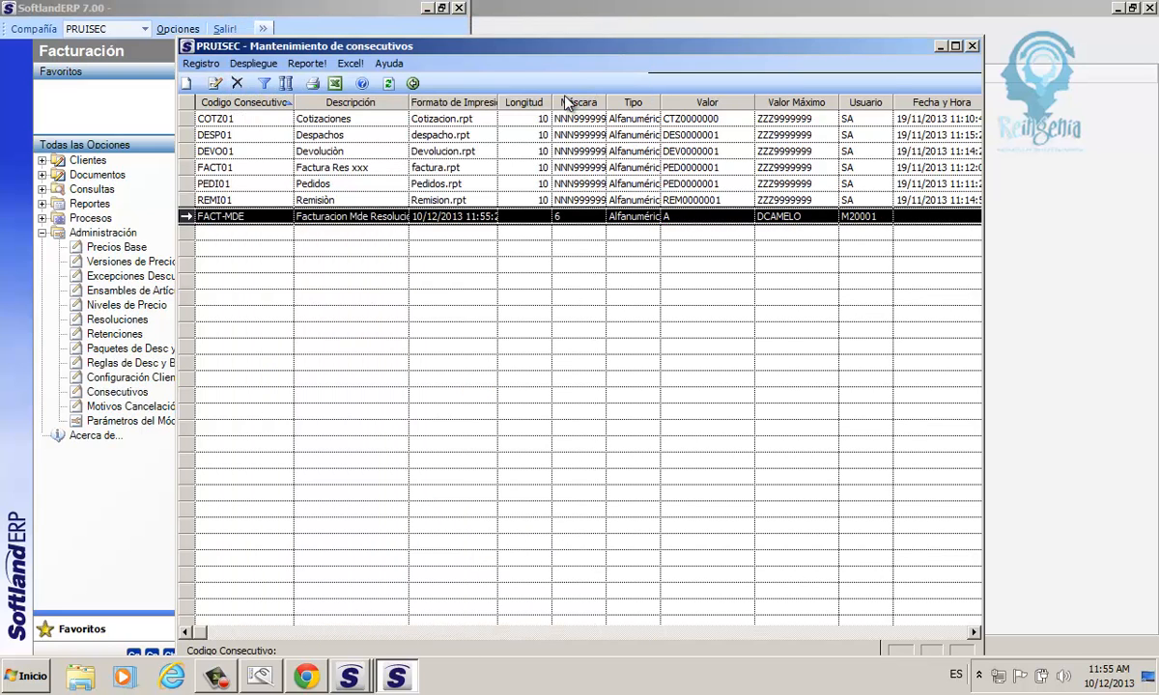
left_click(389, 84)
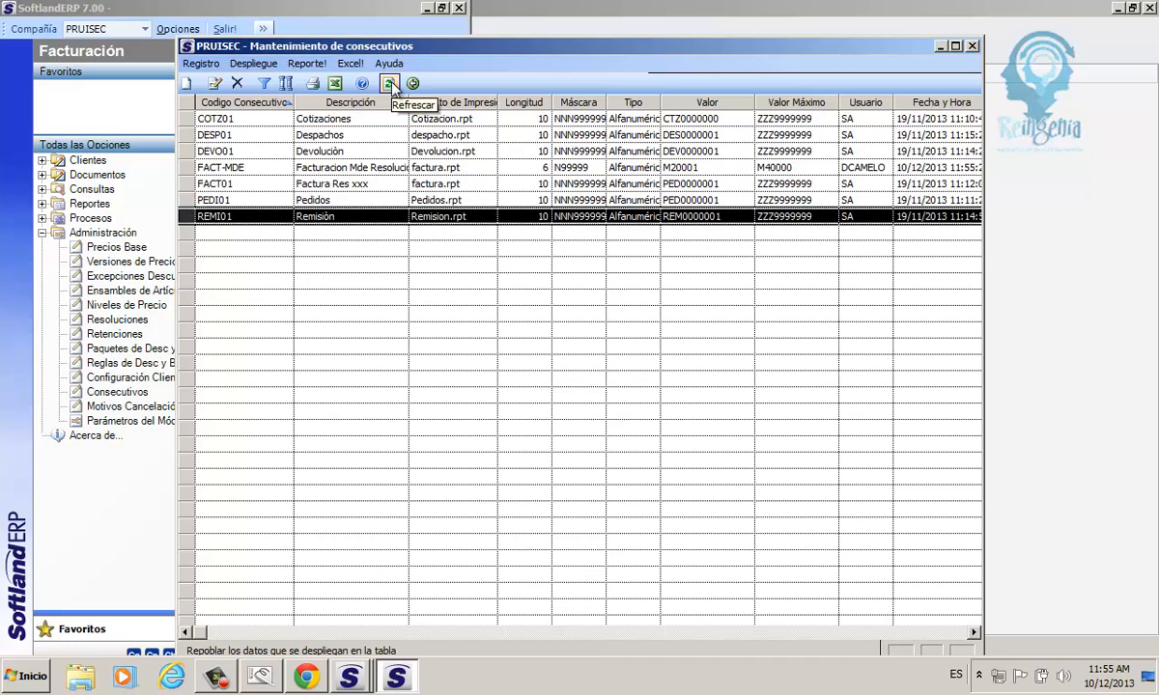
left_click(385, 170)
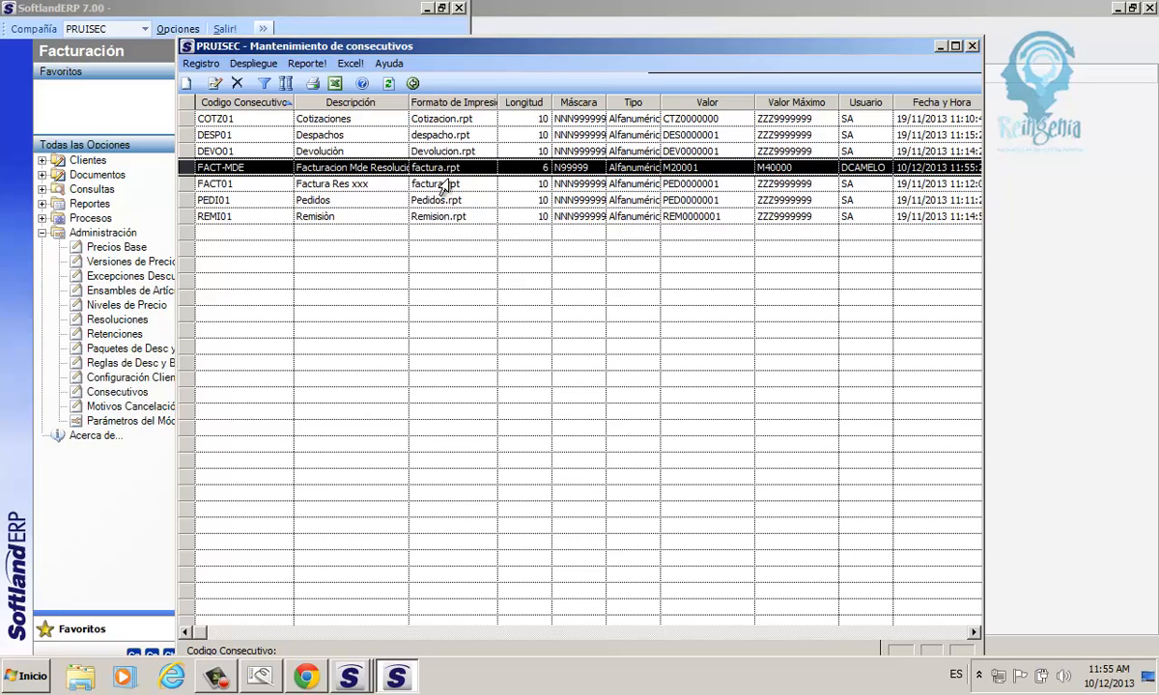
left_click(227, 667)
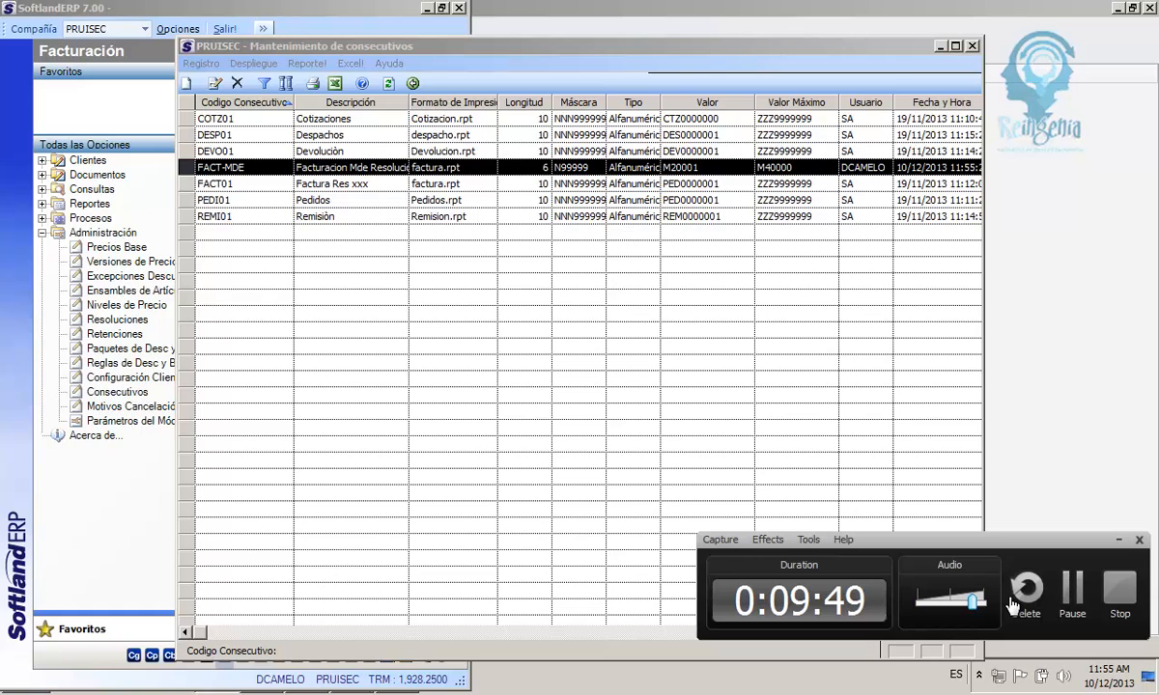